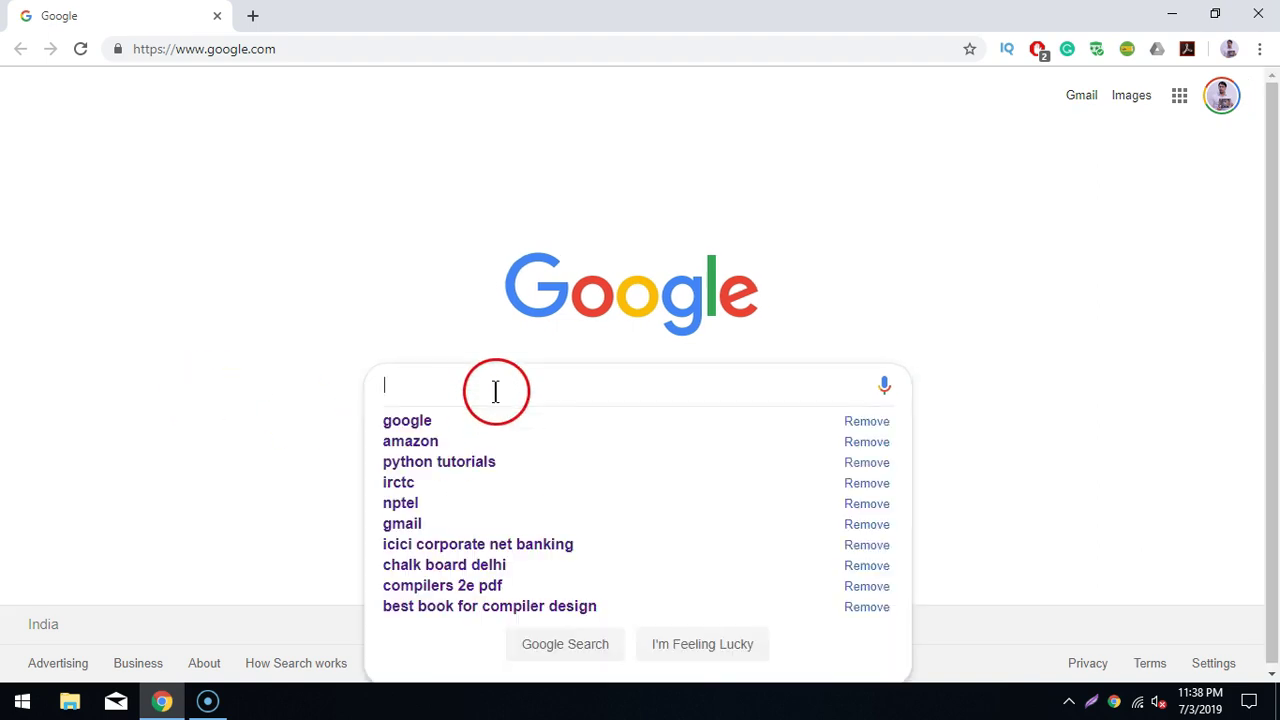
Search Google for 'python download' and open the 'Download Python | Python.org' result.
type("python")
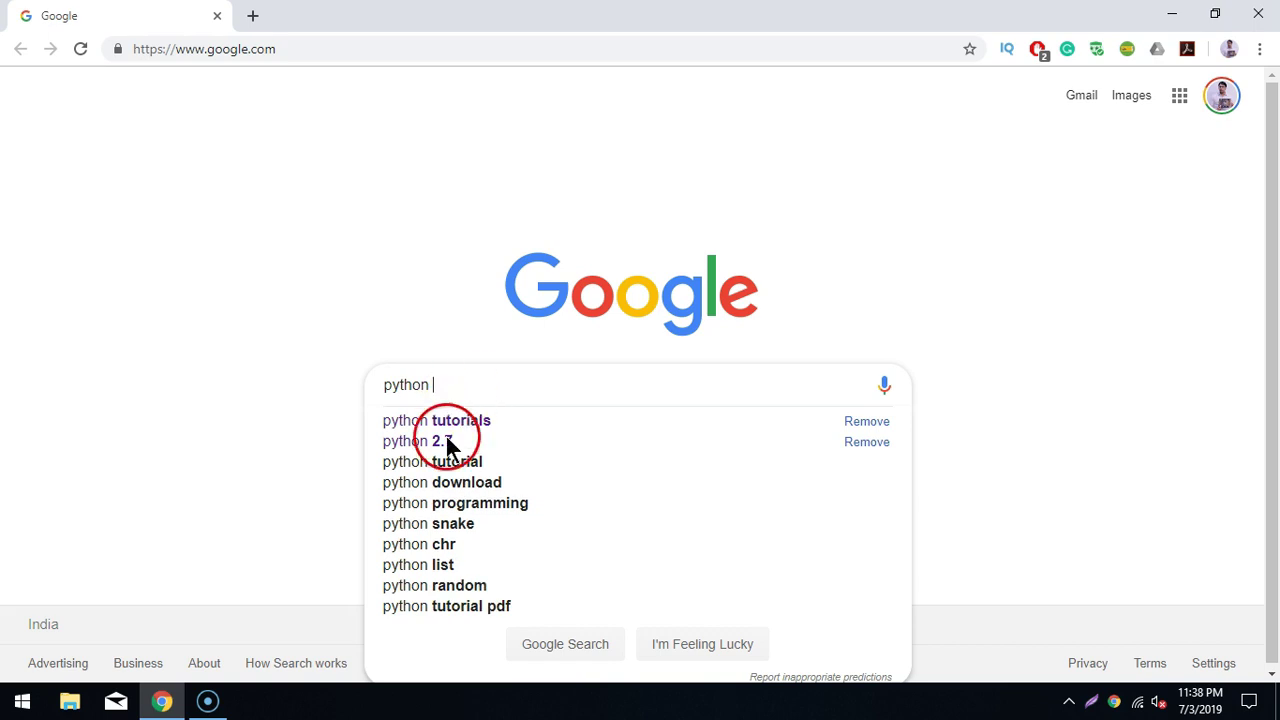
left_click(457, 482)
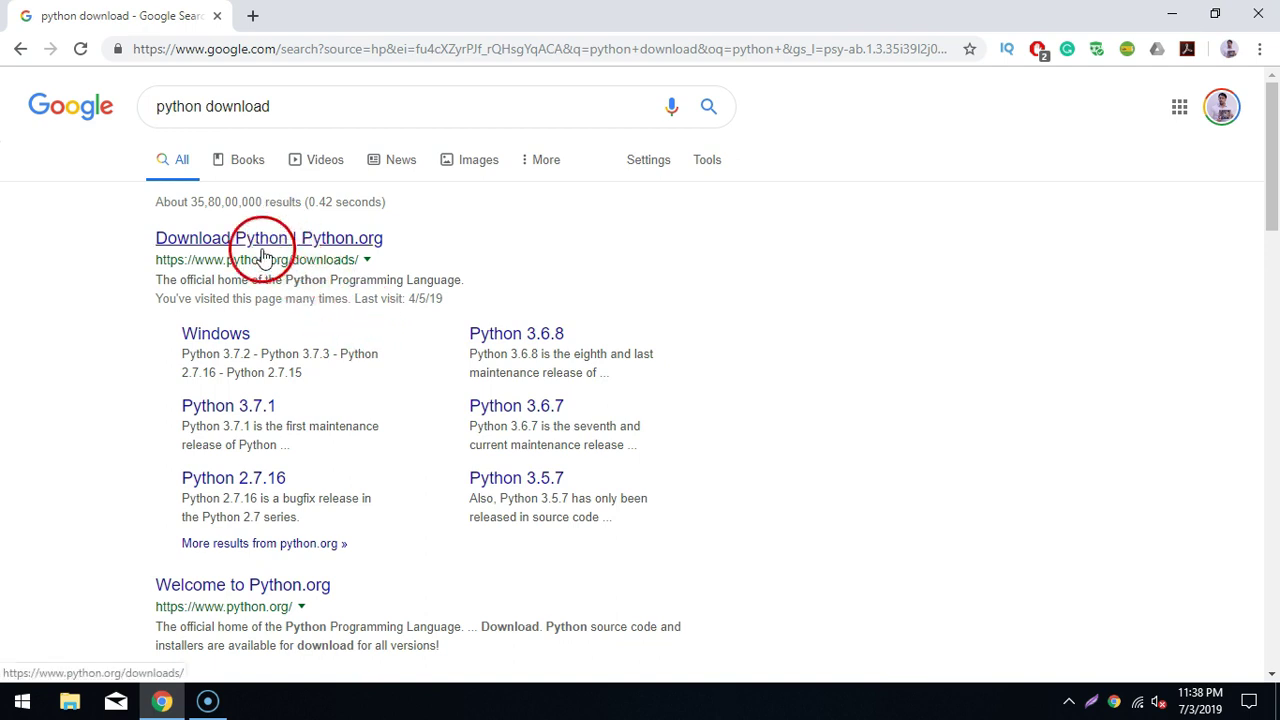
left_click(222, 248)
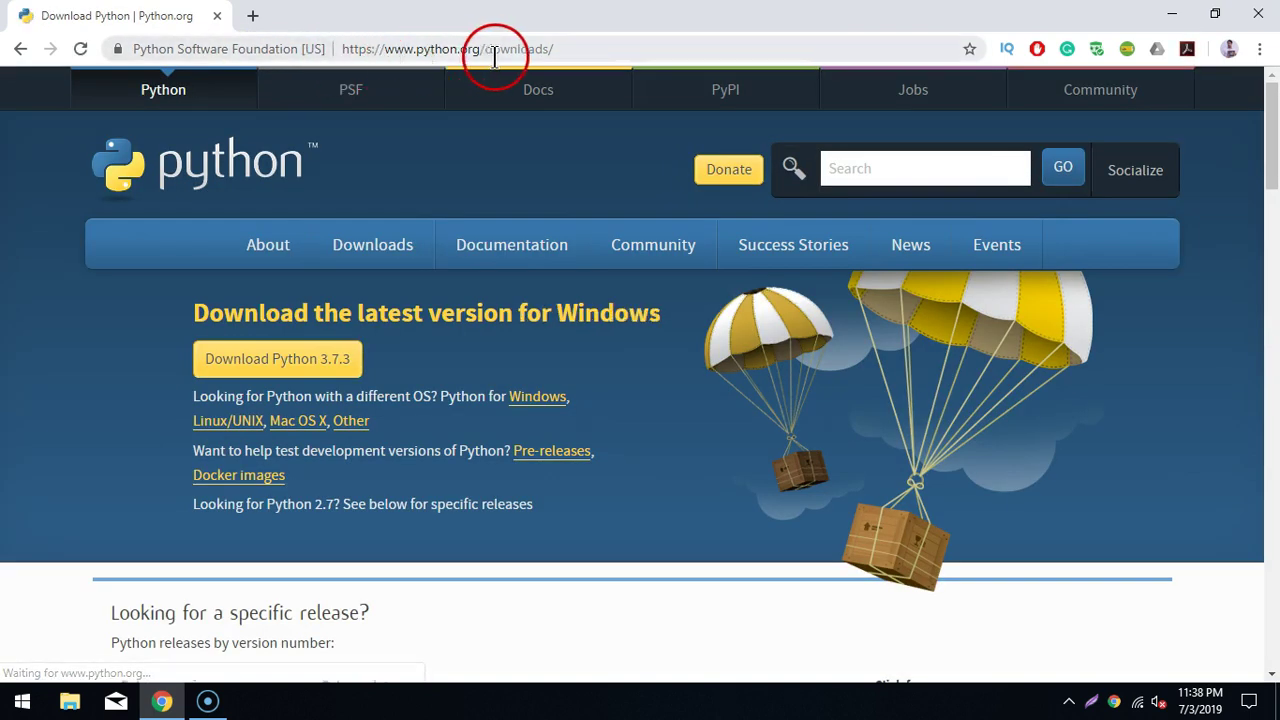
Save the Python 3.7.3 installer to the Desktop and launch it from the download bar.
left_click_drag(563, 51, 323, 29)
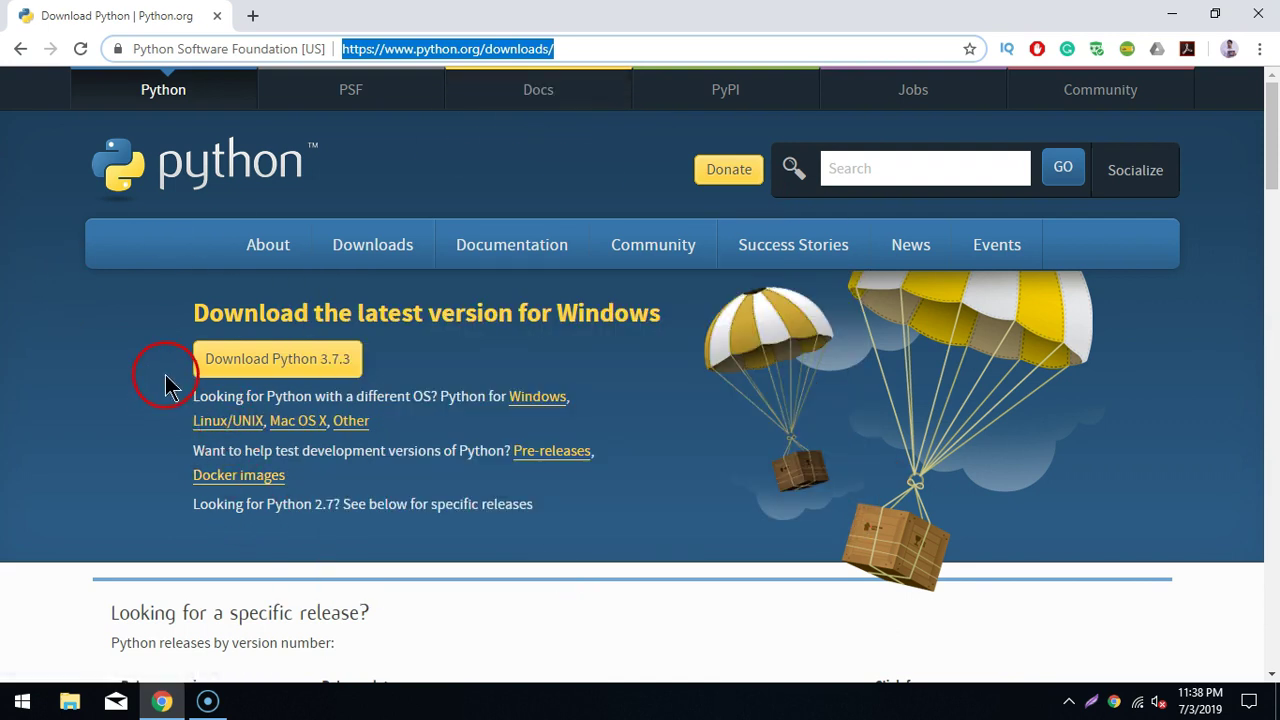
left_click(316, 362)
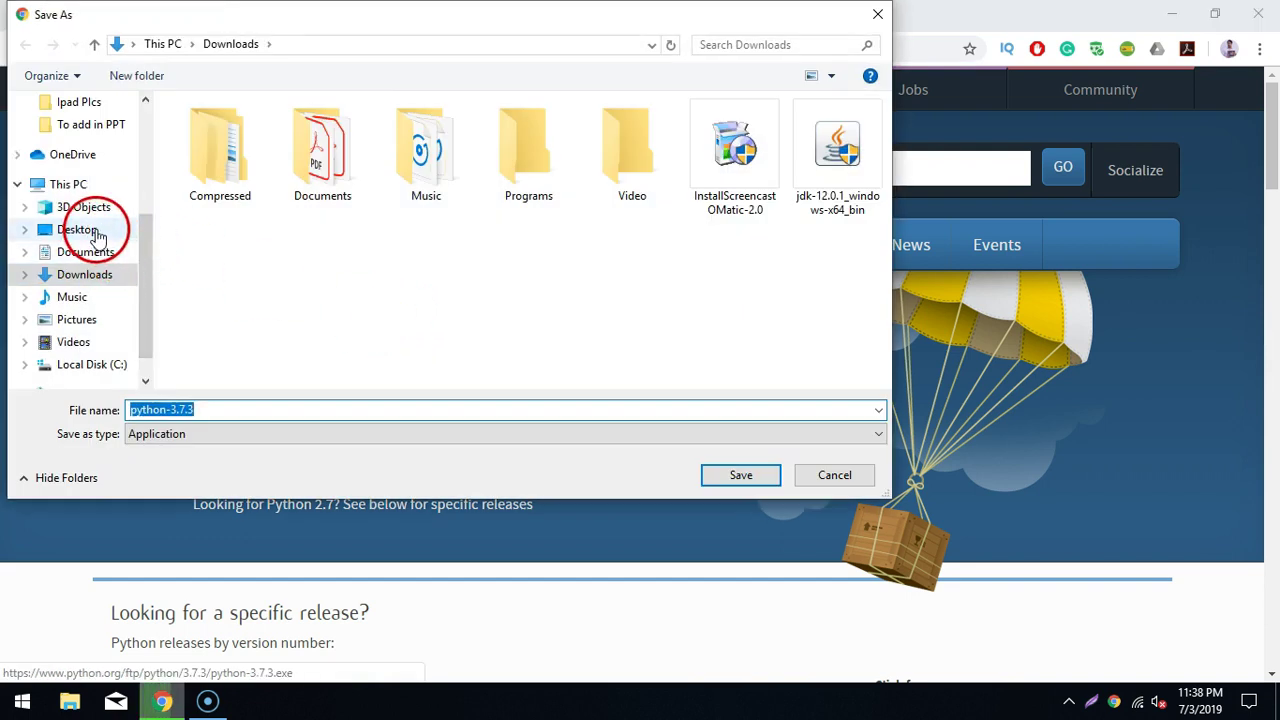
left_click(120, 229)
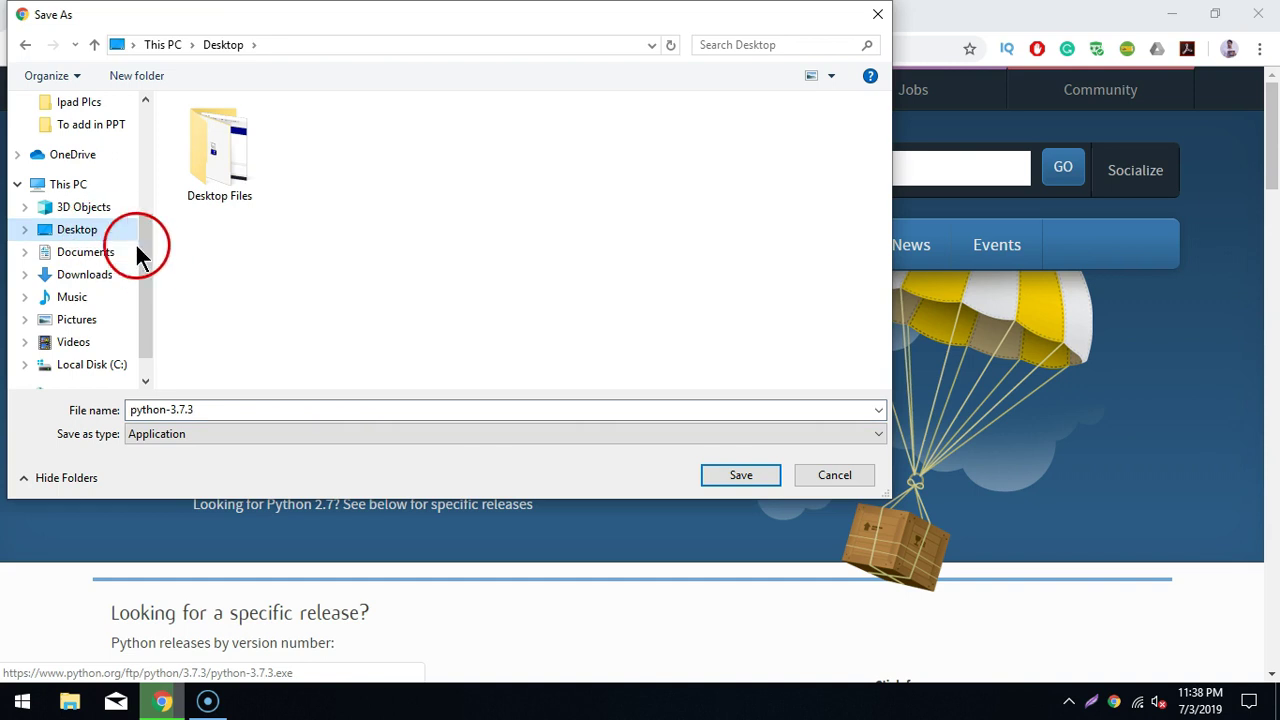
left_click(729, 476)
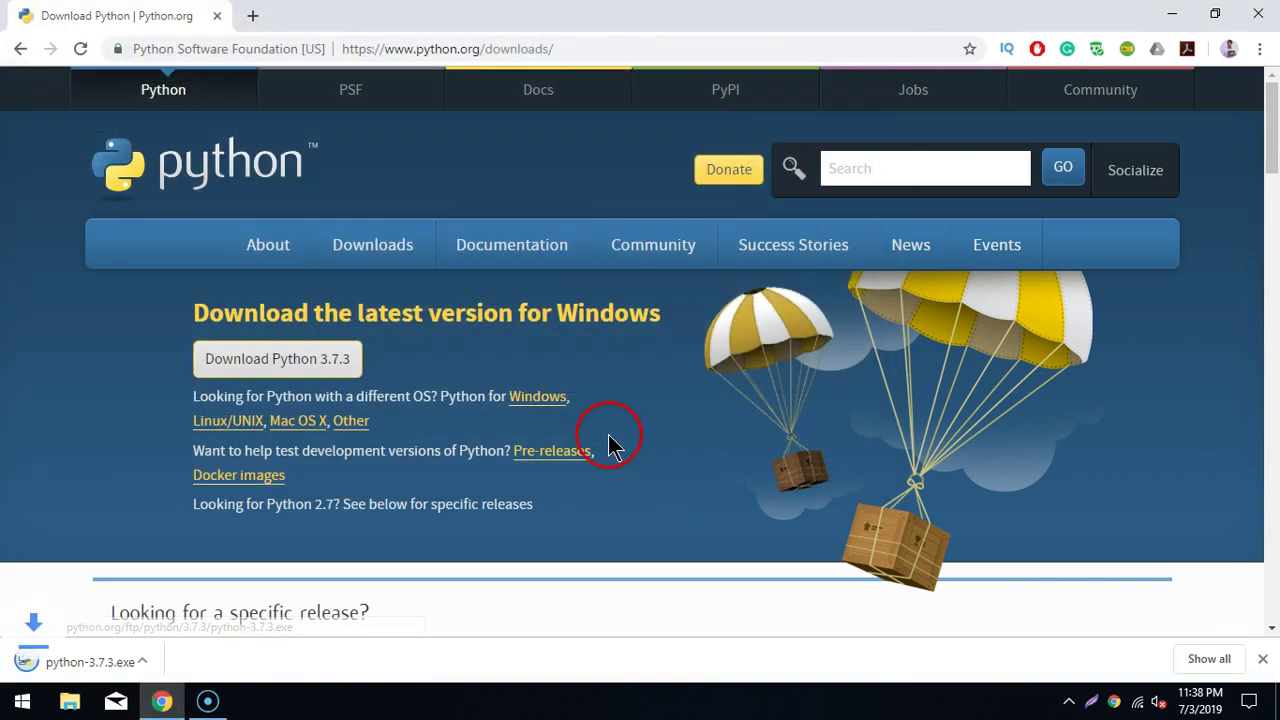
left_click(125, 663)
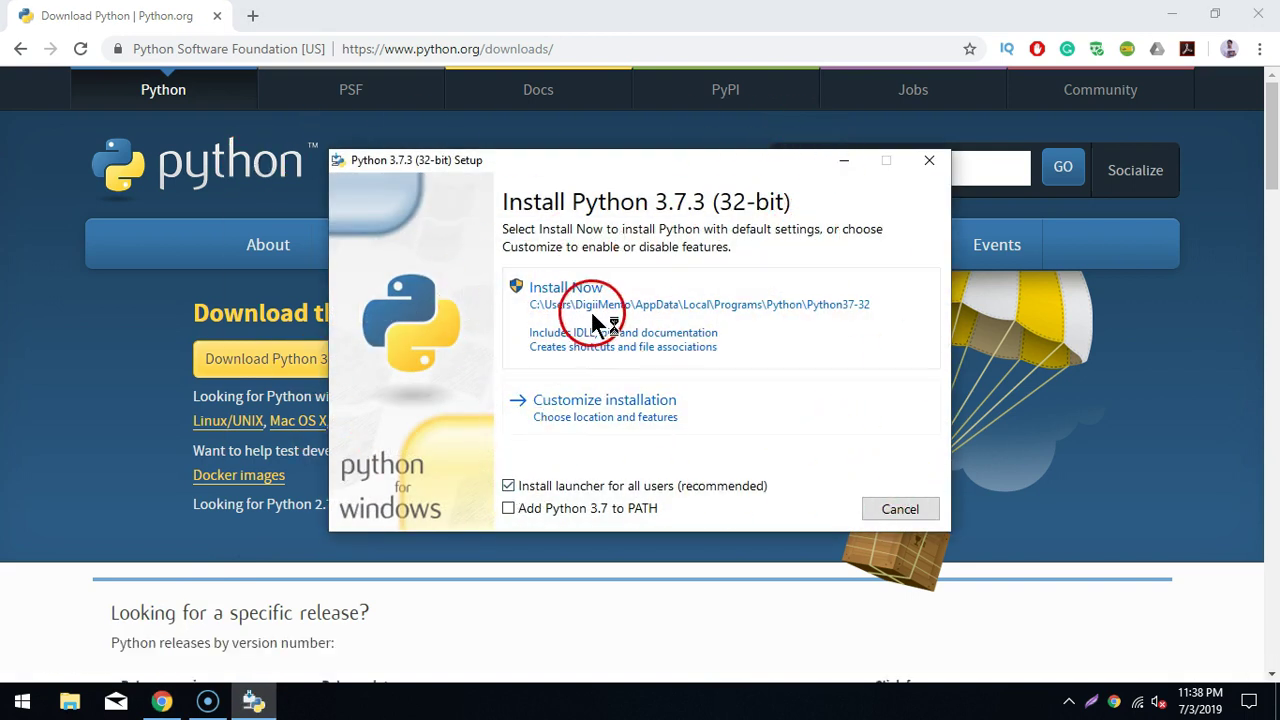
Run Install Now for Python 3.7.3, close the successful setup, and minimize Chrome.
left_click(594, 420)
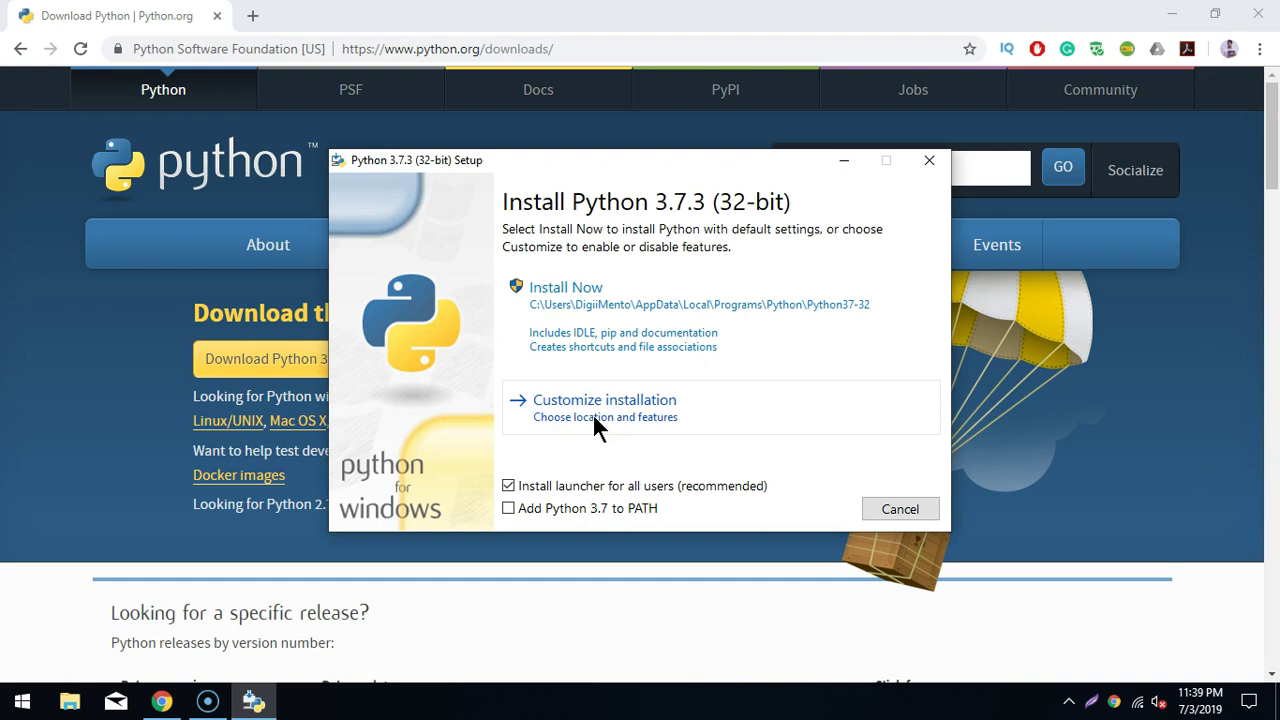
left_click(614, 330)
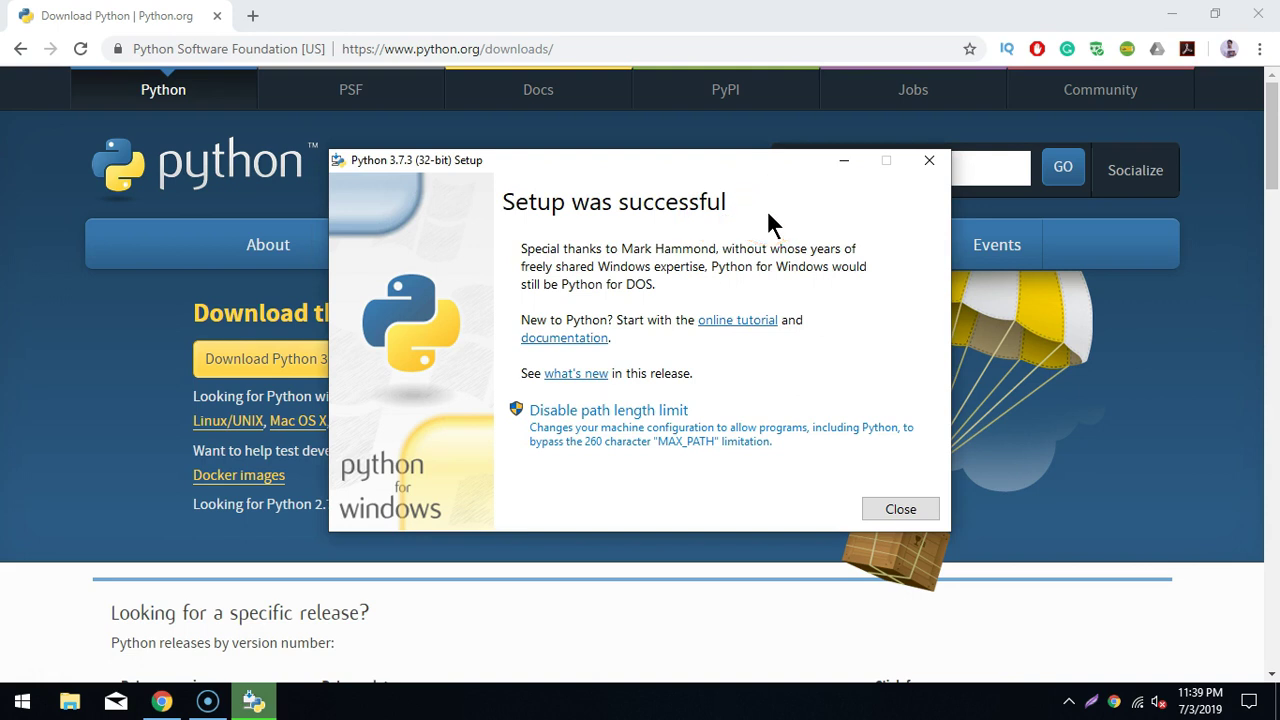
left_click(896, 508)
left_click(1171, 16)
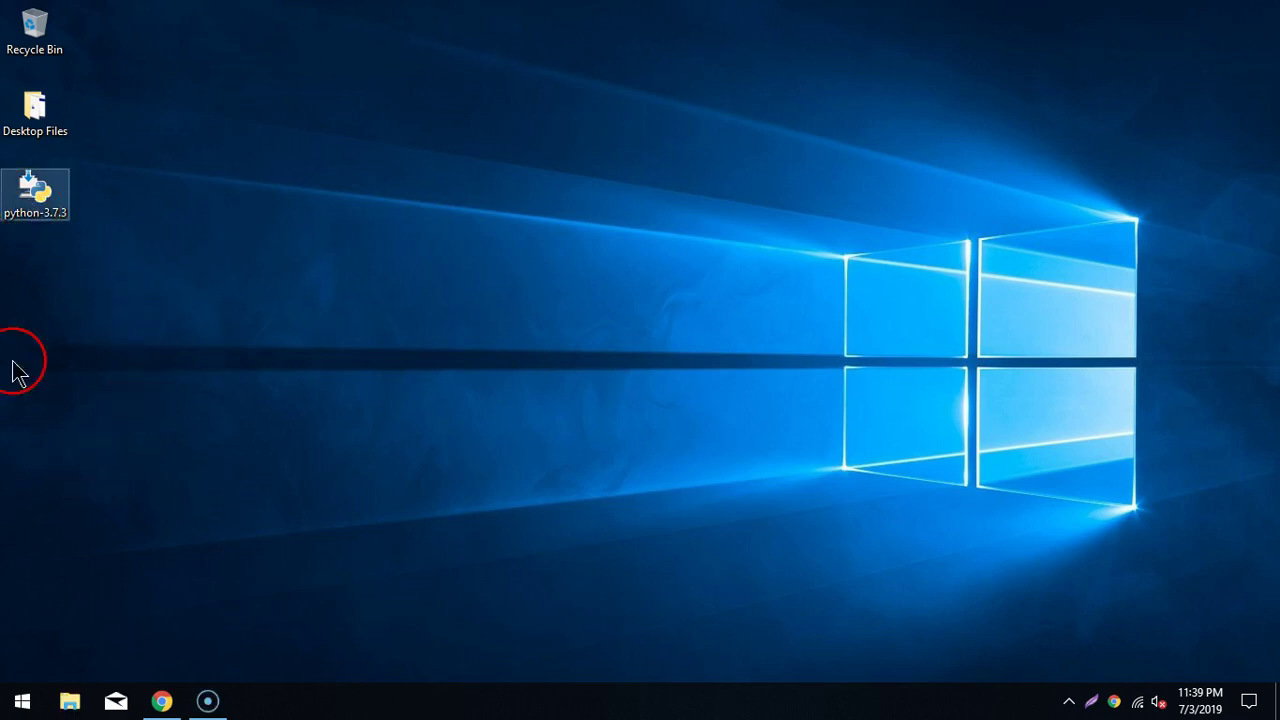
In the Start menu, expand the Python 3.7 folder and launch its IDLE shell.
left_click(18, 700)
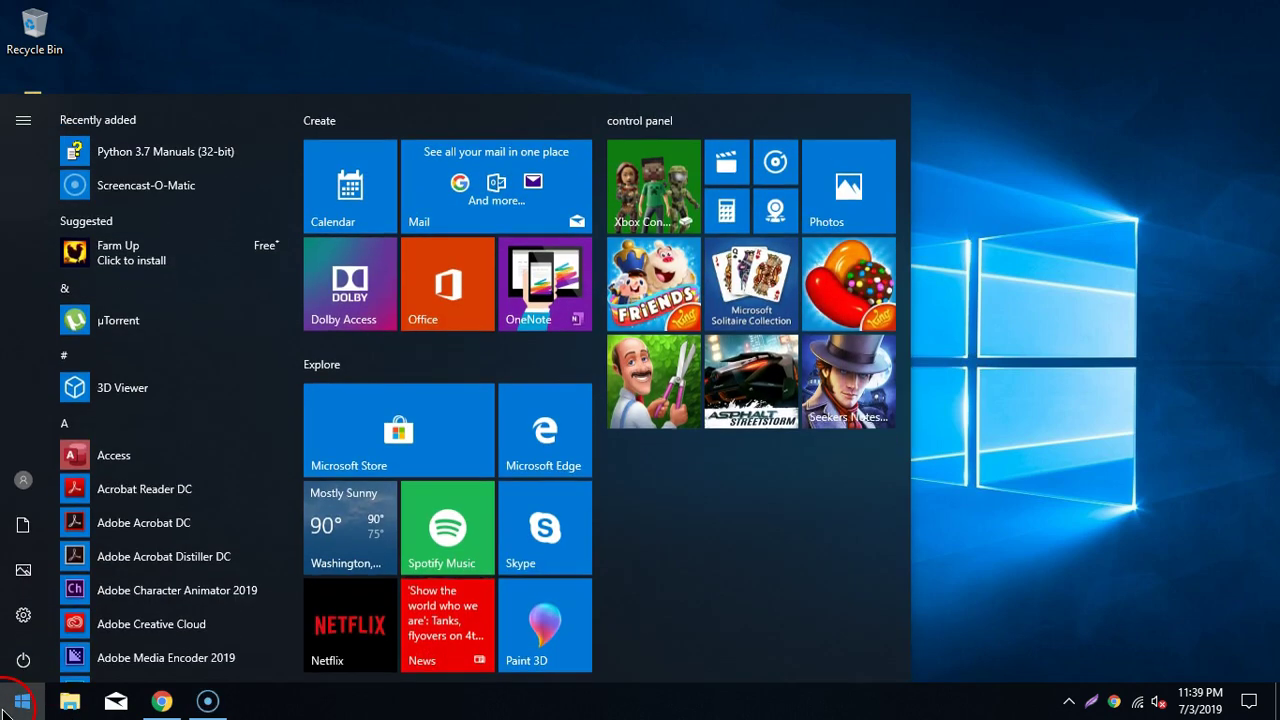
scroll(189, 434, "down", 2)
scroll(191, 434, "up", 2)
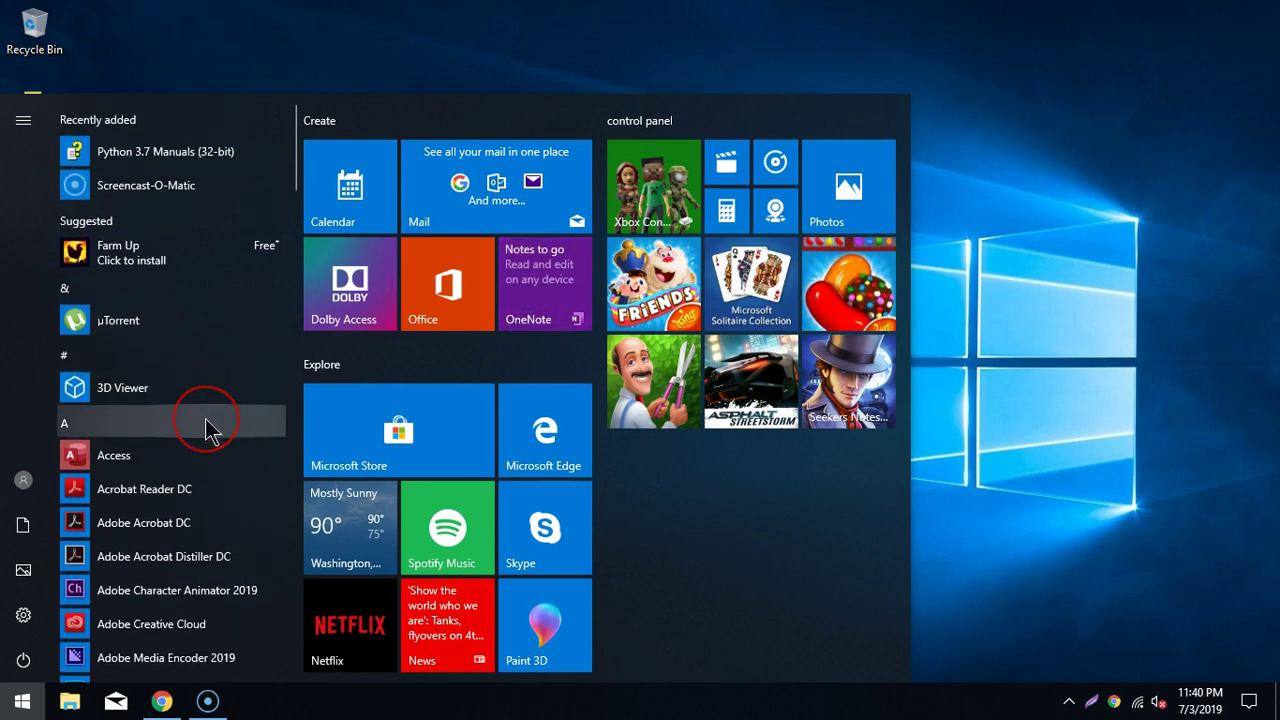
scroll(210, 420, "down", 5)
scroll(210, 430, "down", 6)
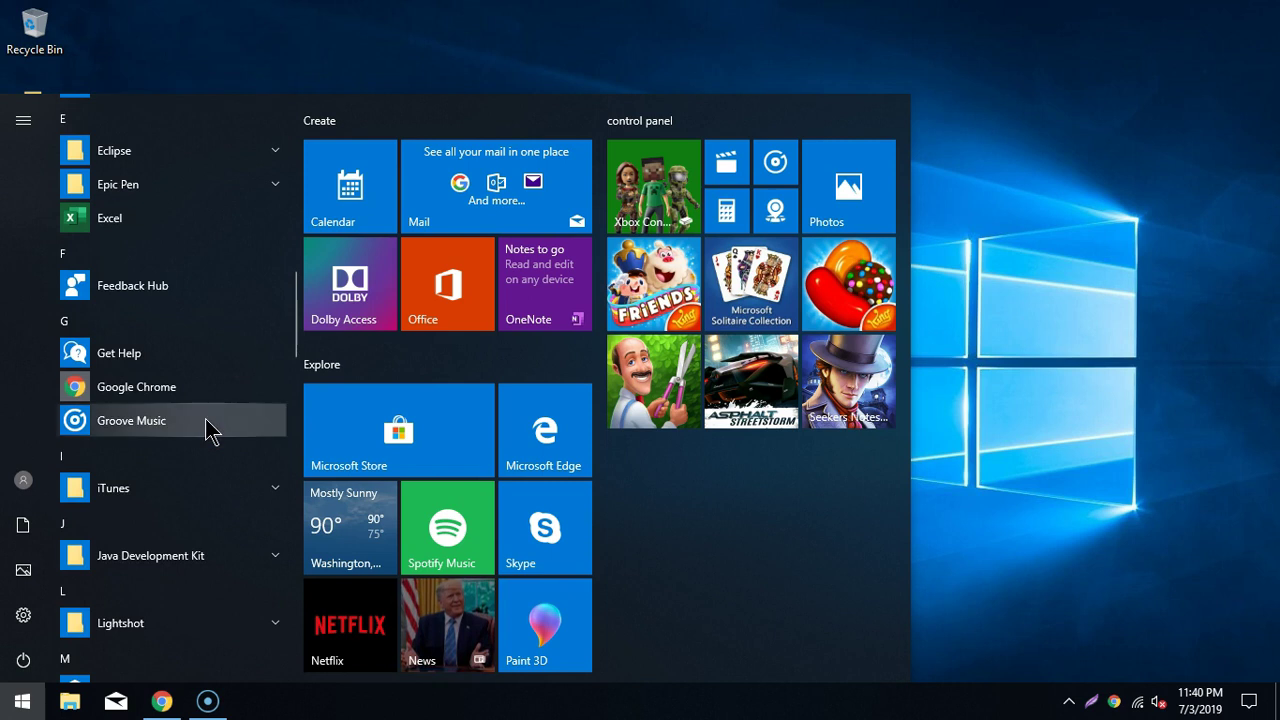
scroll(210, 400, "down", 8)
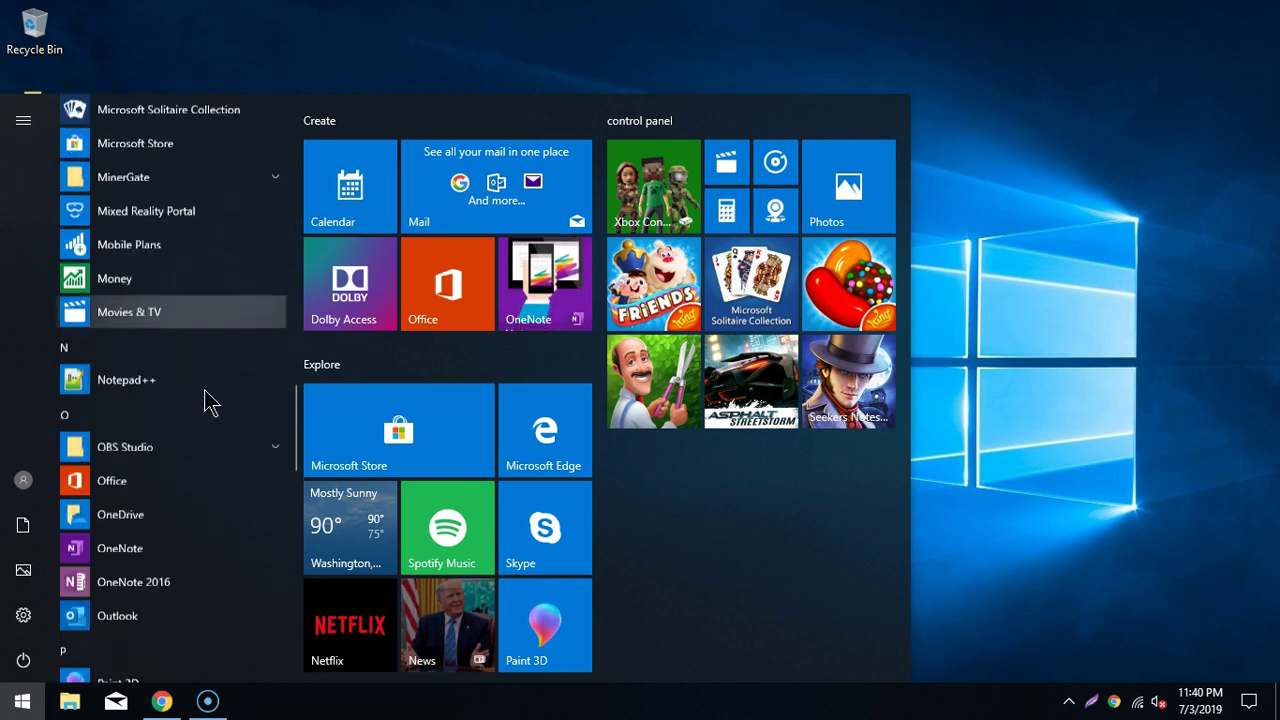
scroll(200, 290, "up", 1)
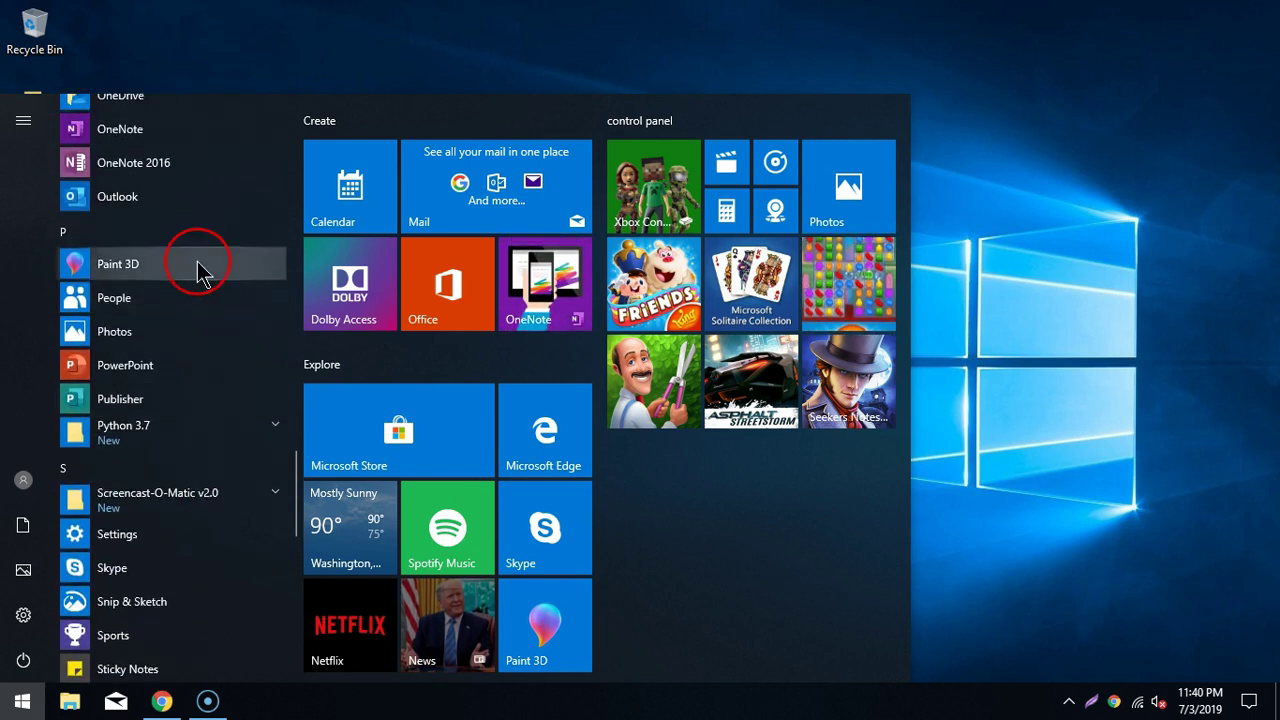
left_click(186, 440)
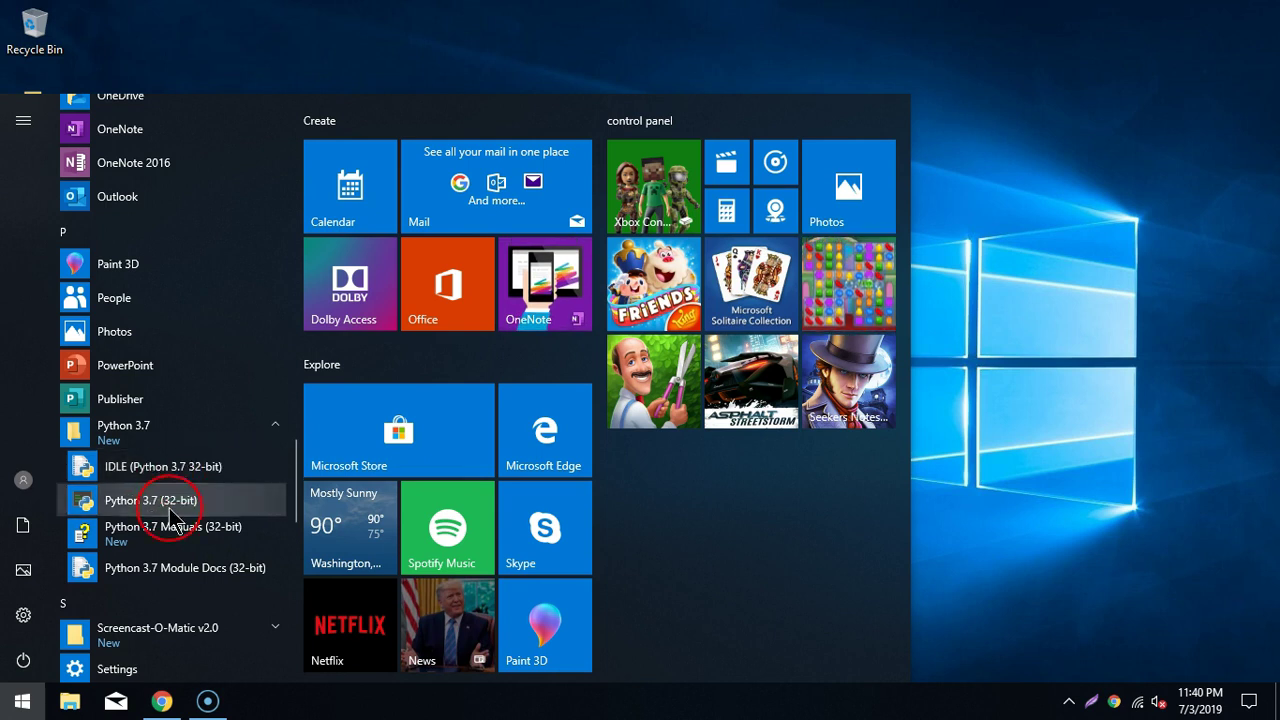
left_click(196, 467)
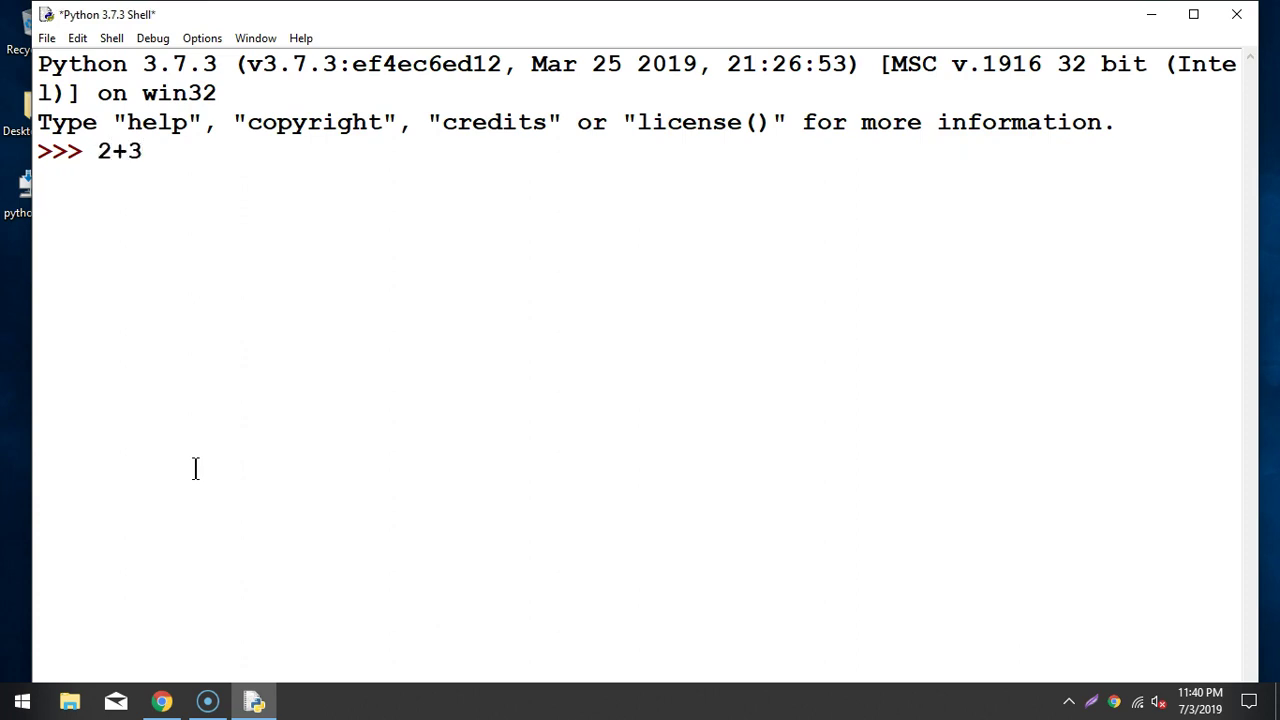
Evaluate 2+3, 2*3 and 2/6 in the Python 3.7.3 shell.
key("Return")
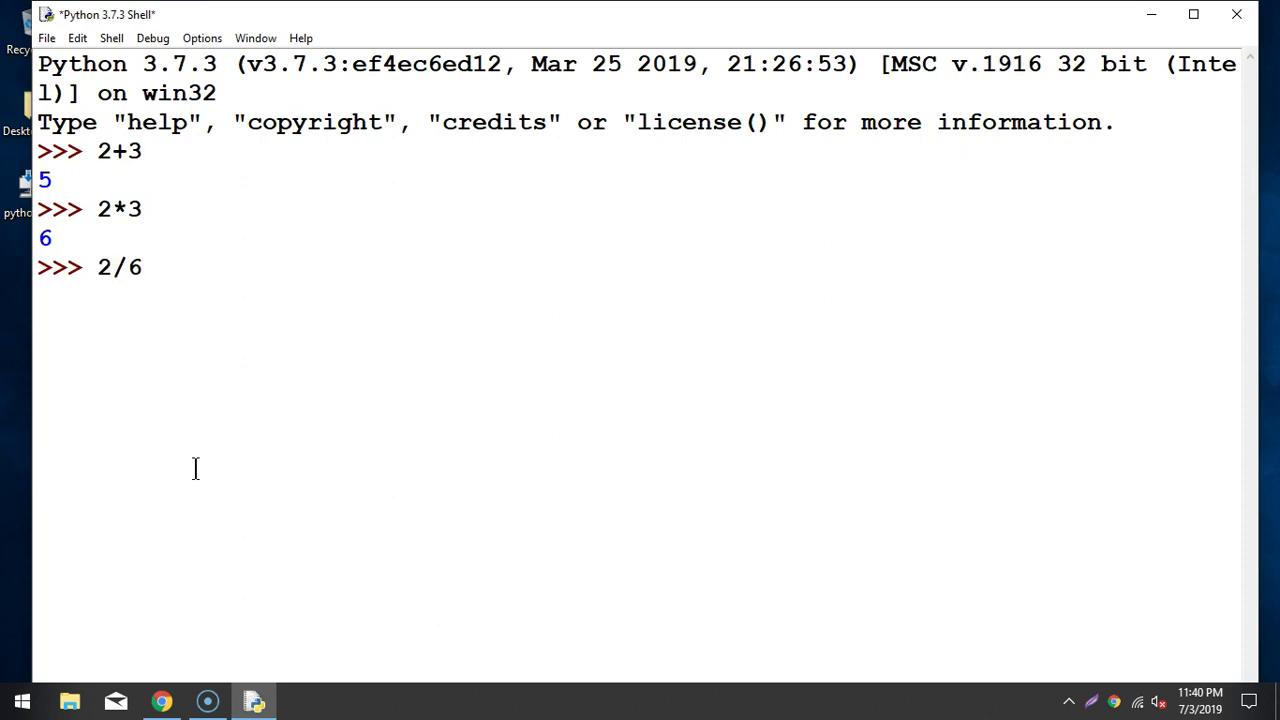
key("Return")
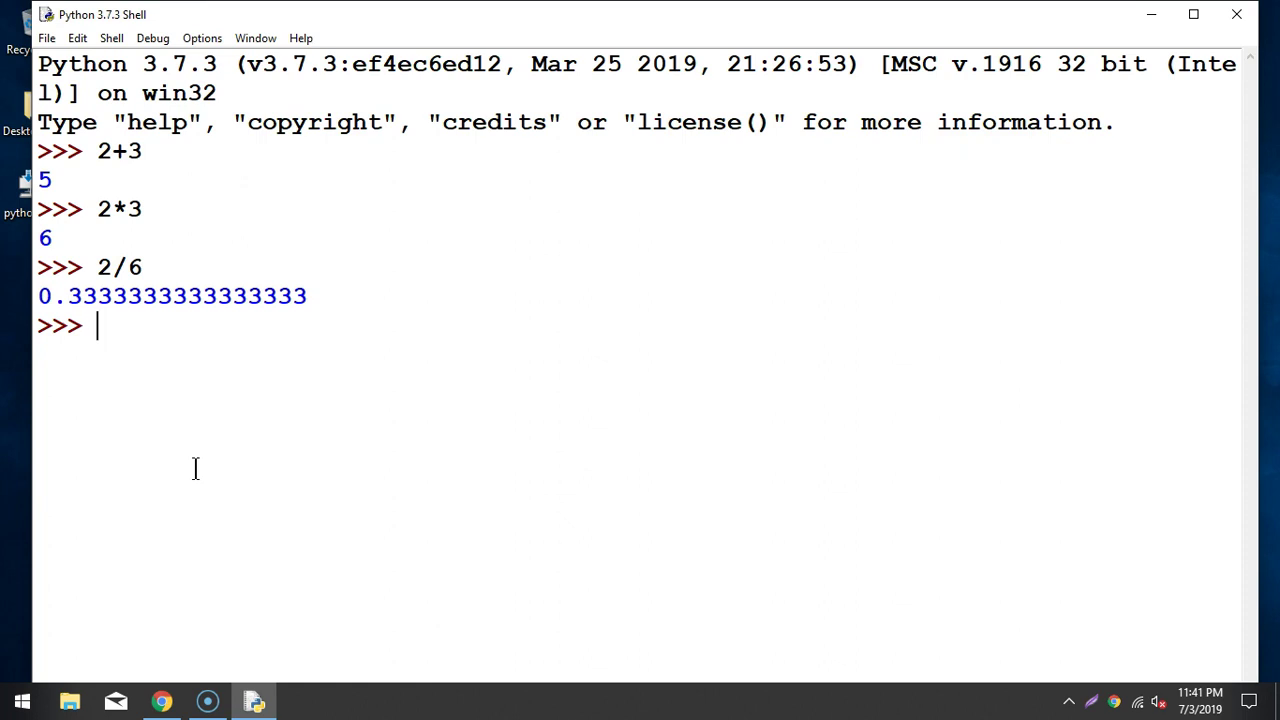
Minimize IDLE, restore Chrome and go to Google from the address bar.
left_click(254, 701)
left_click(162, 701)
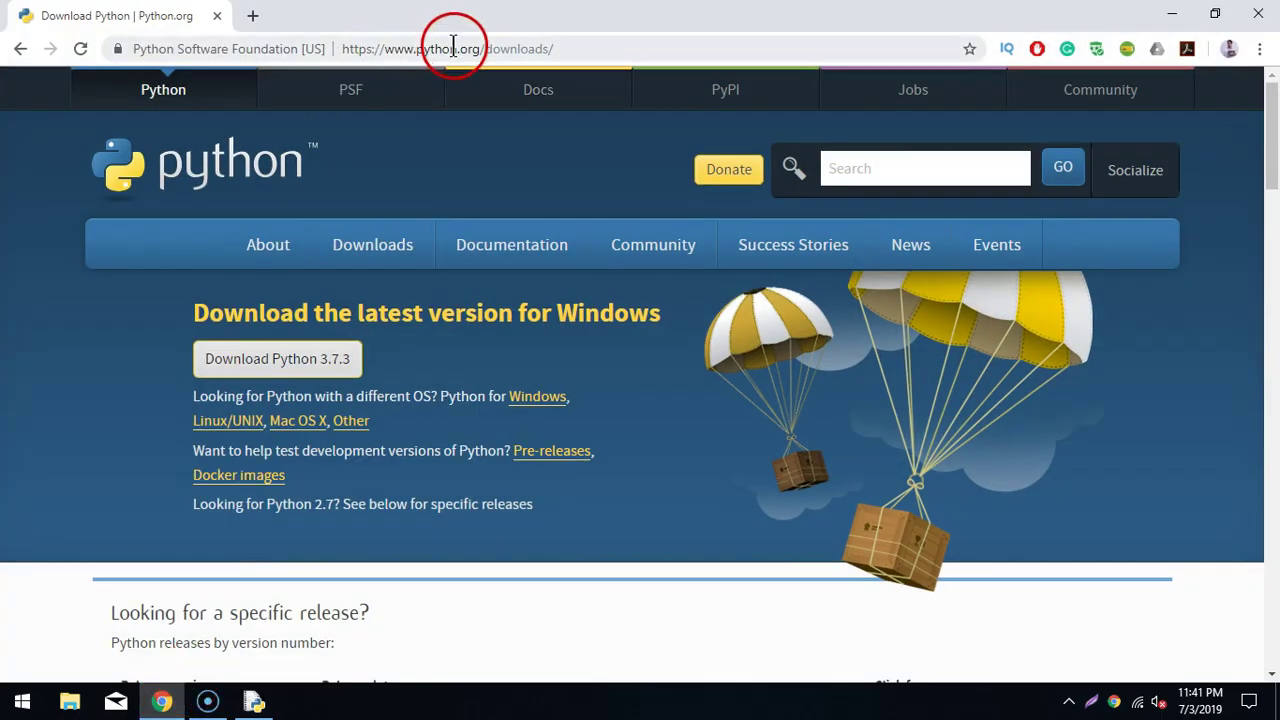
left_click(456, 48)
type("google")
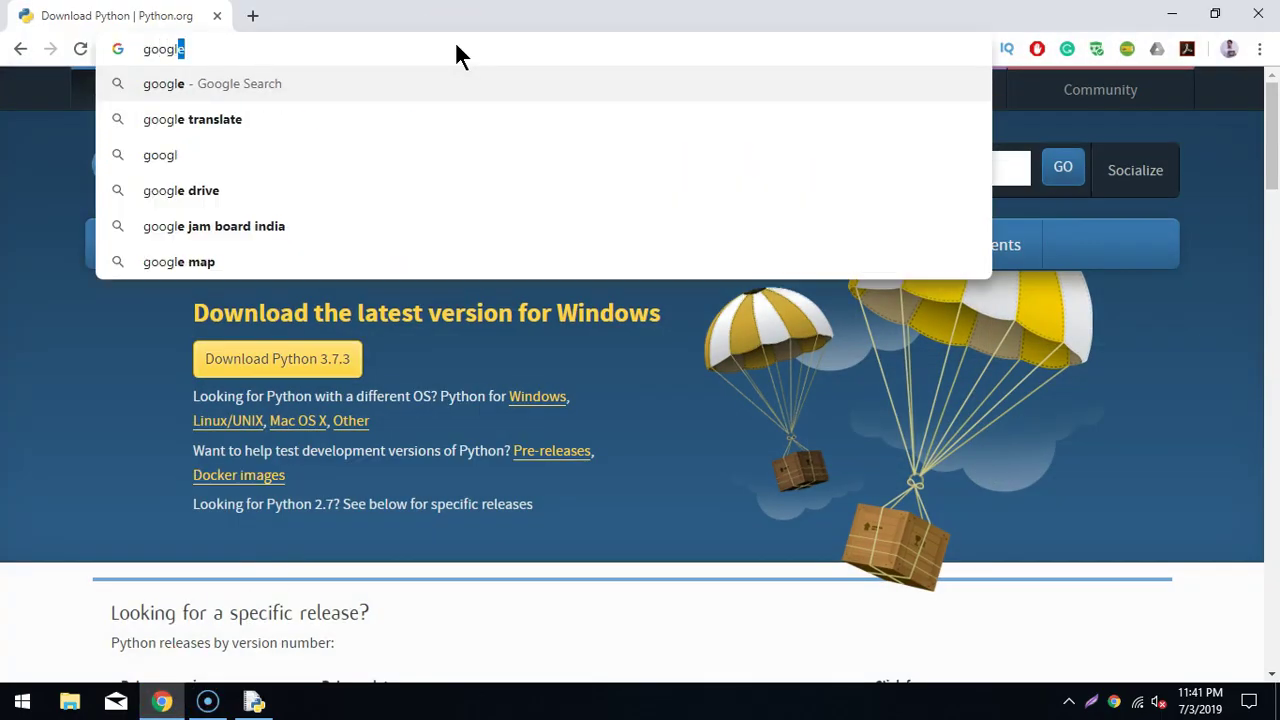
key("Return")
Search for 'python 2.7 download' and open the Python 2.7.0 Release result.
double_click(268, 106)
type("python ")
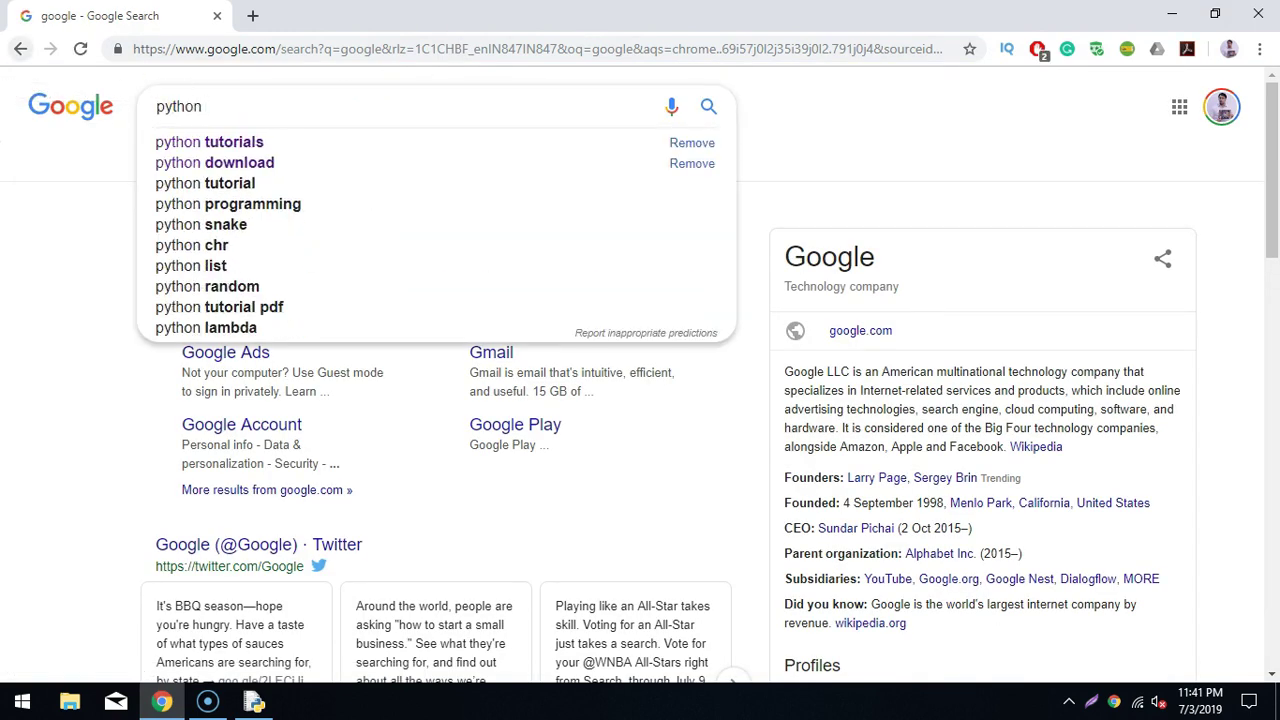
type("2.7 ")
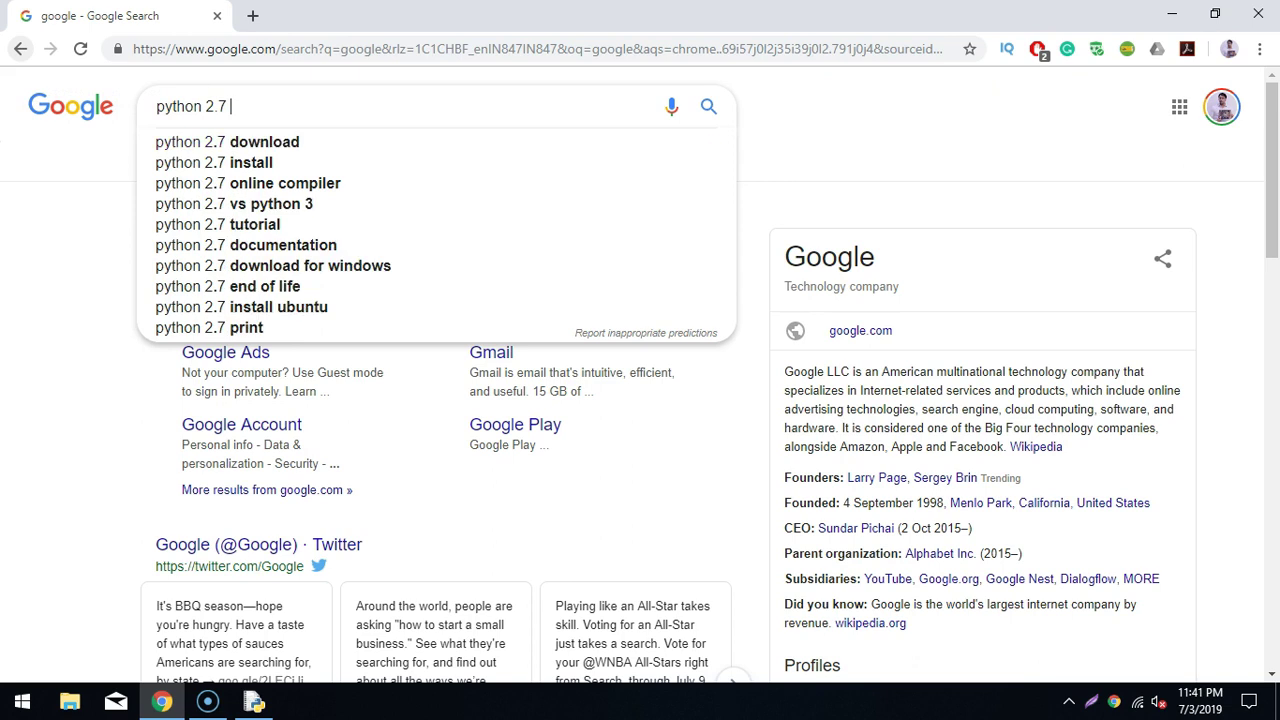
type("download")
key("Return")
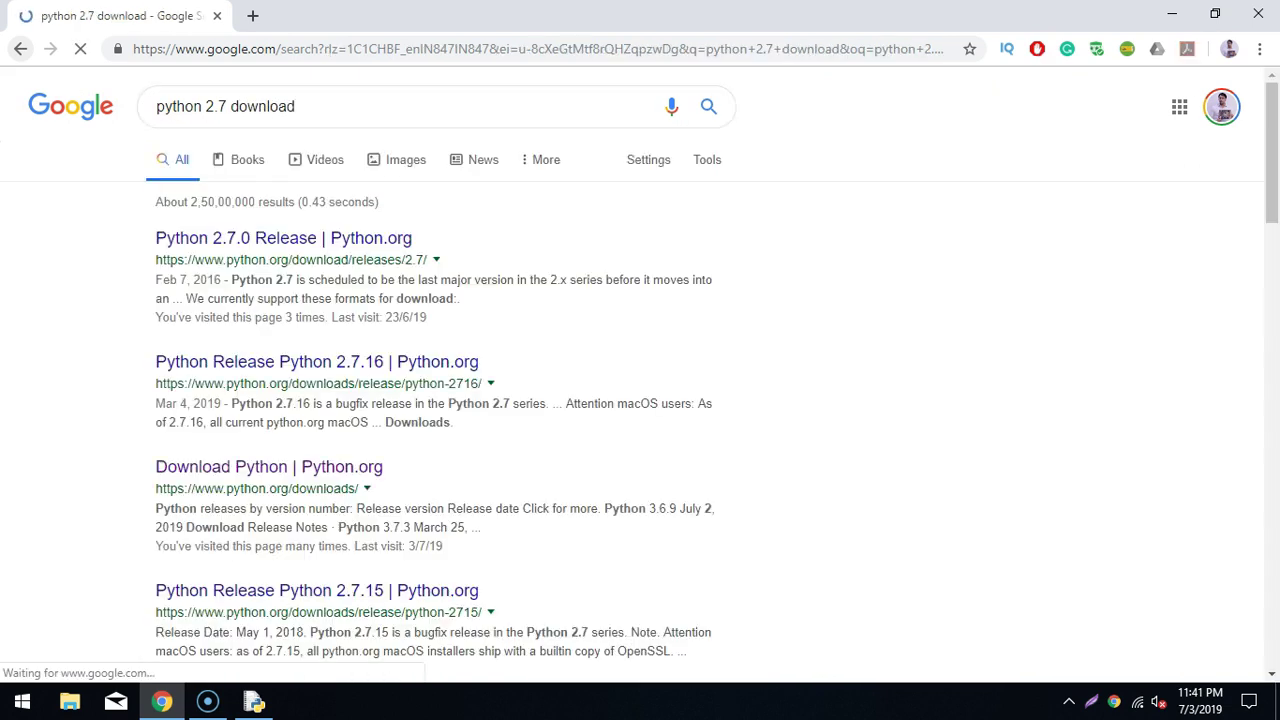
left_click(300, 240)
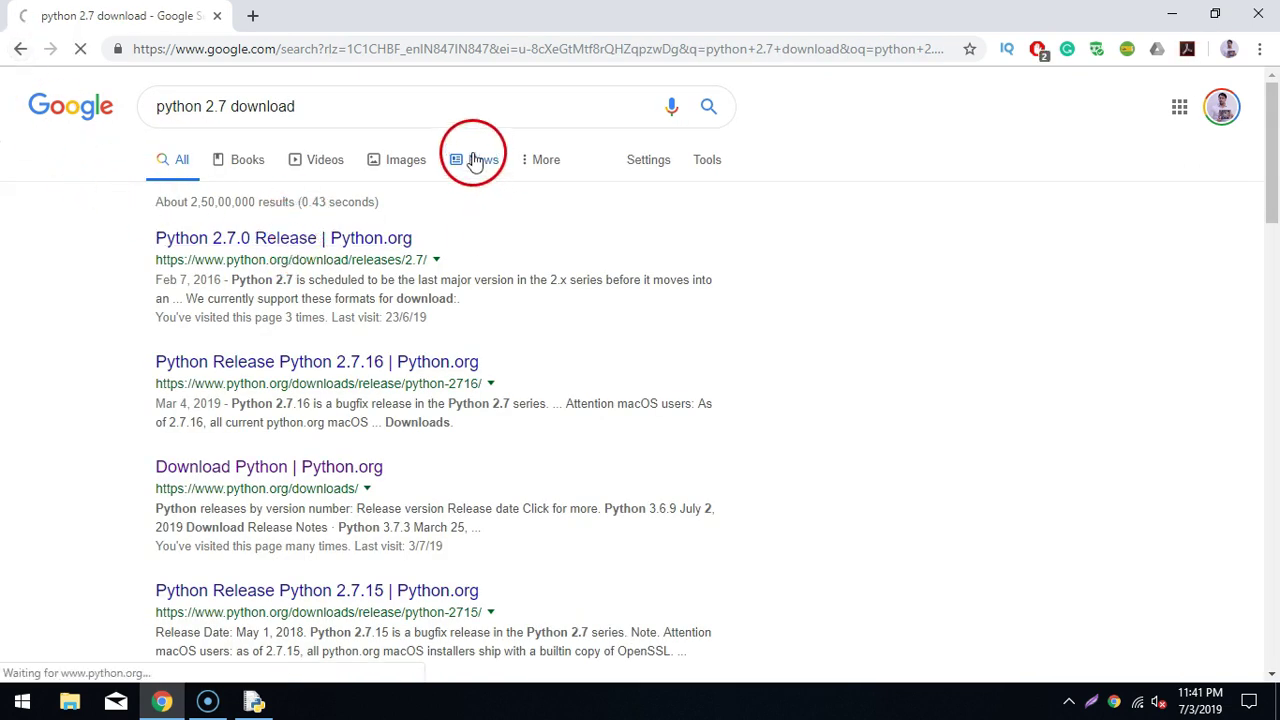
Open the Python 2.7.16 release page on python.org.
mouse_move(366, 229)
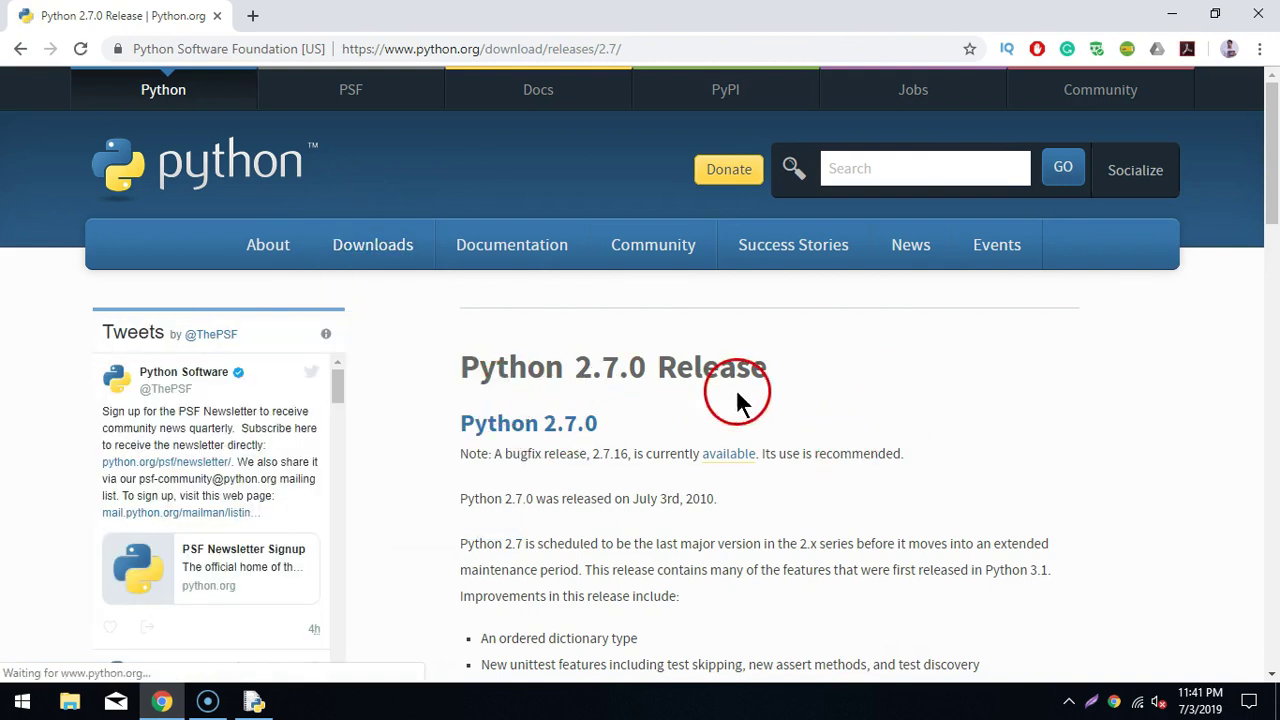
scroll(714, 495, "down", 1)
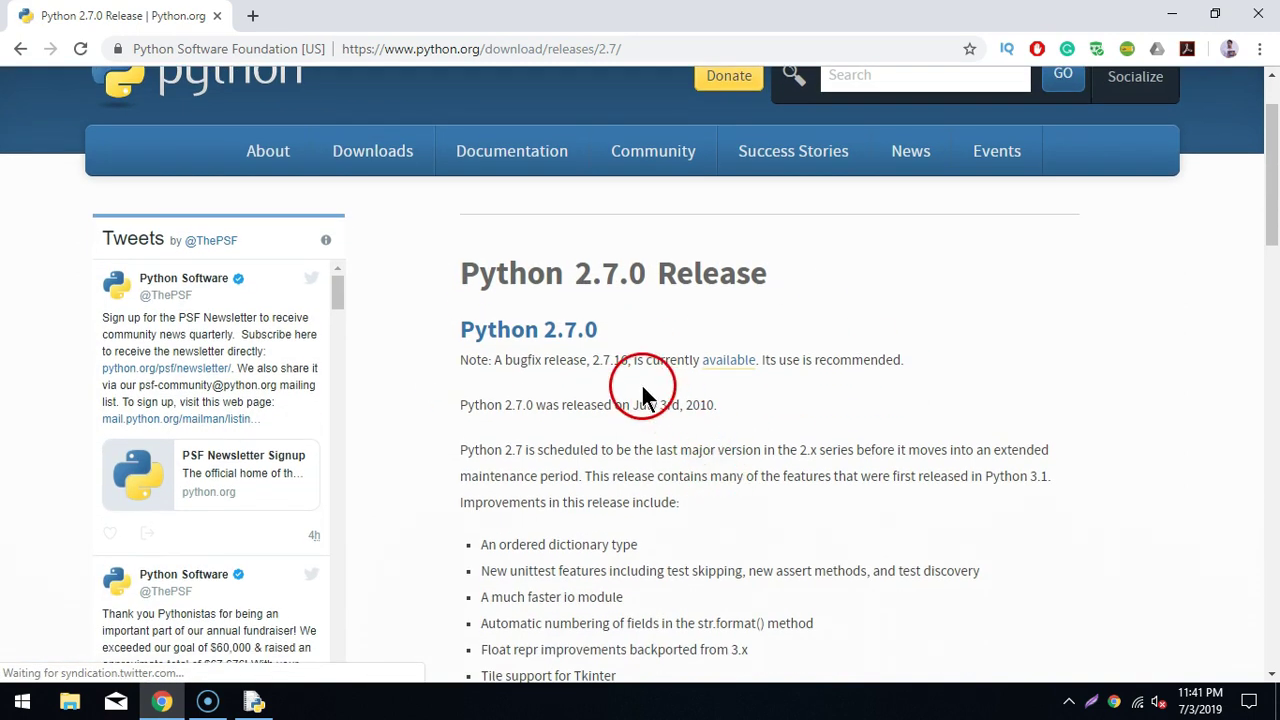
double_click(608, 360)
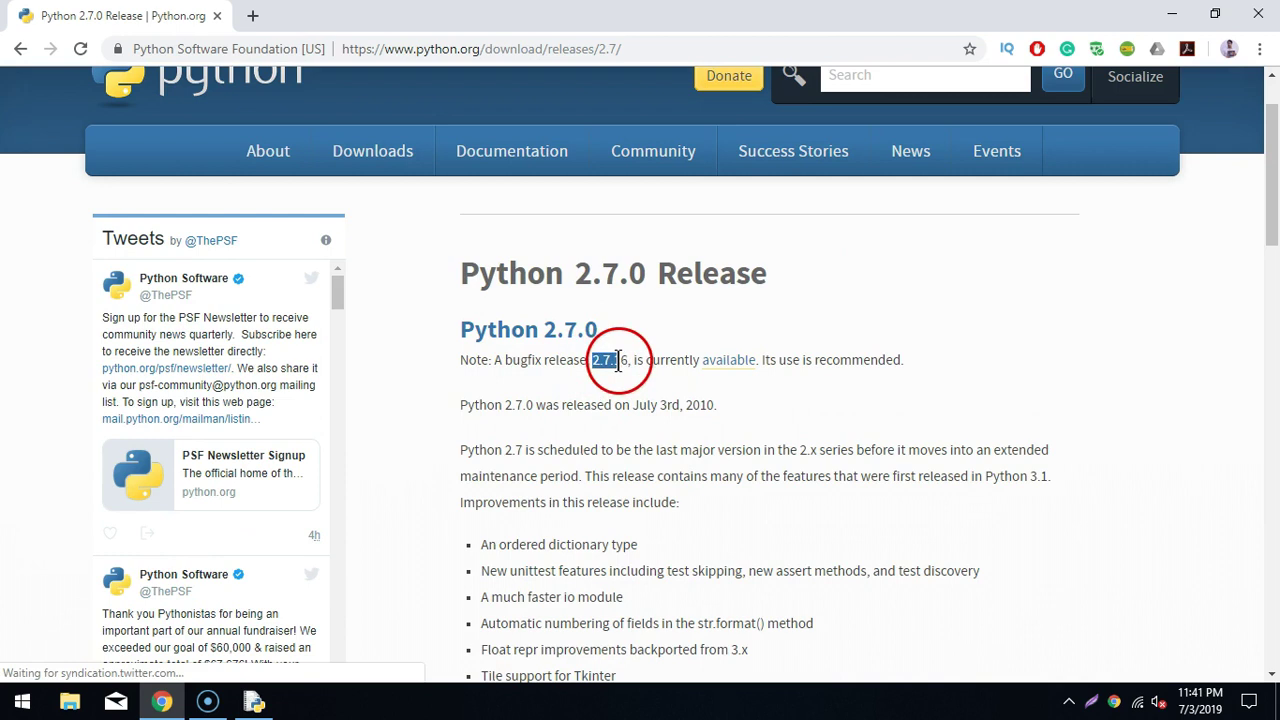
left_click(728, 362)
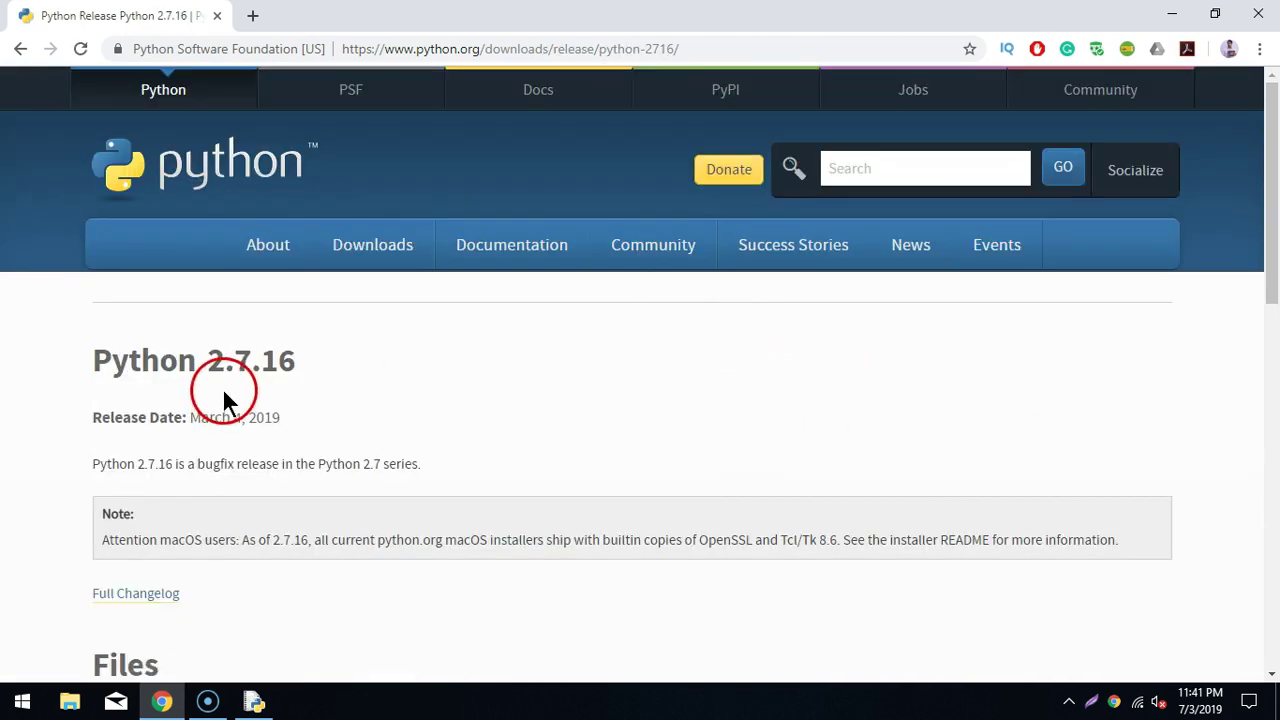
Save the Windows x86 MSI installer for 2.7.16 to the Desktop and launch it.
scroll(223, 390, "down", 4)
scroll(232, 390, "down", 3)
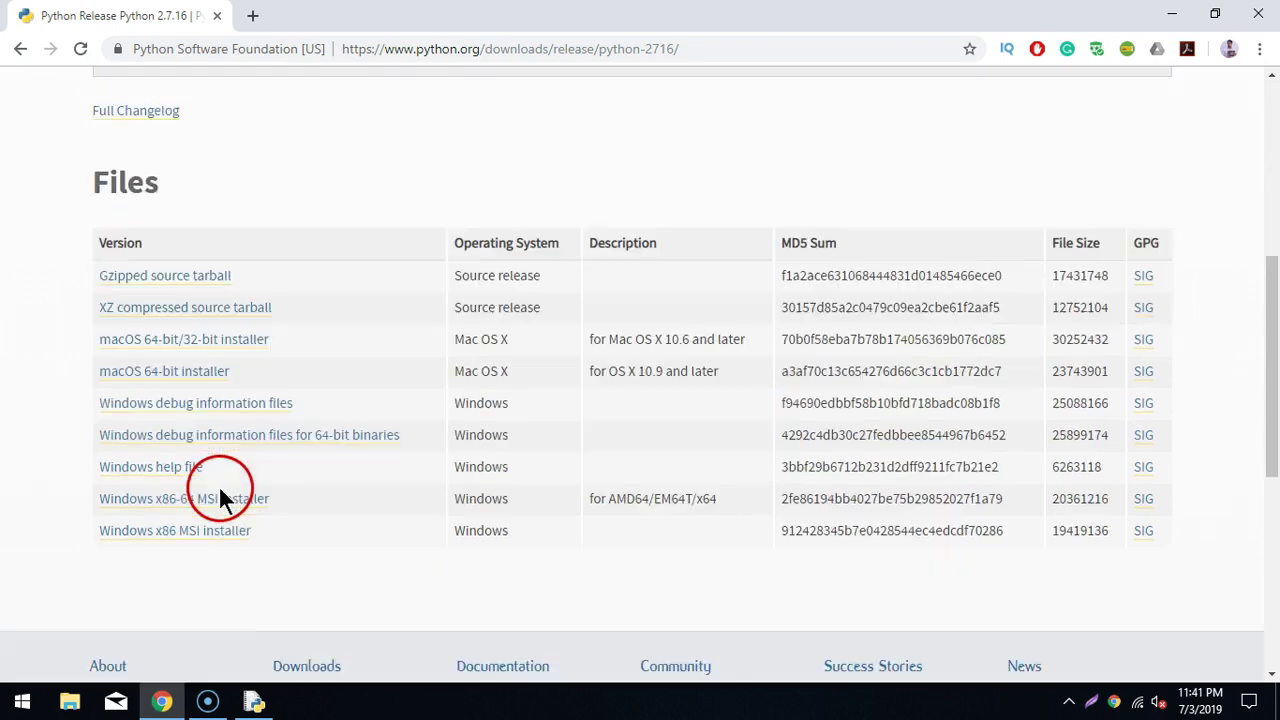
scroll(303, 470, "up", 1)
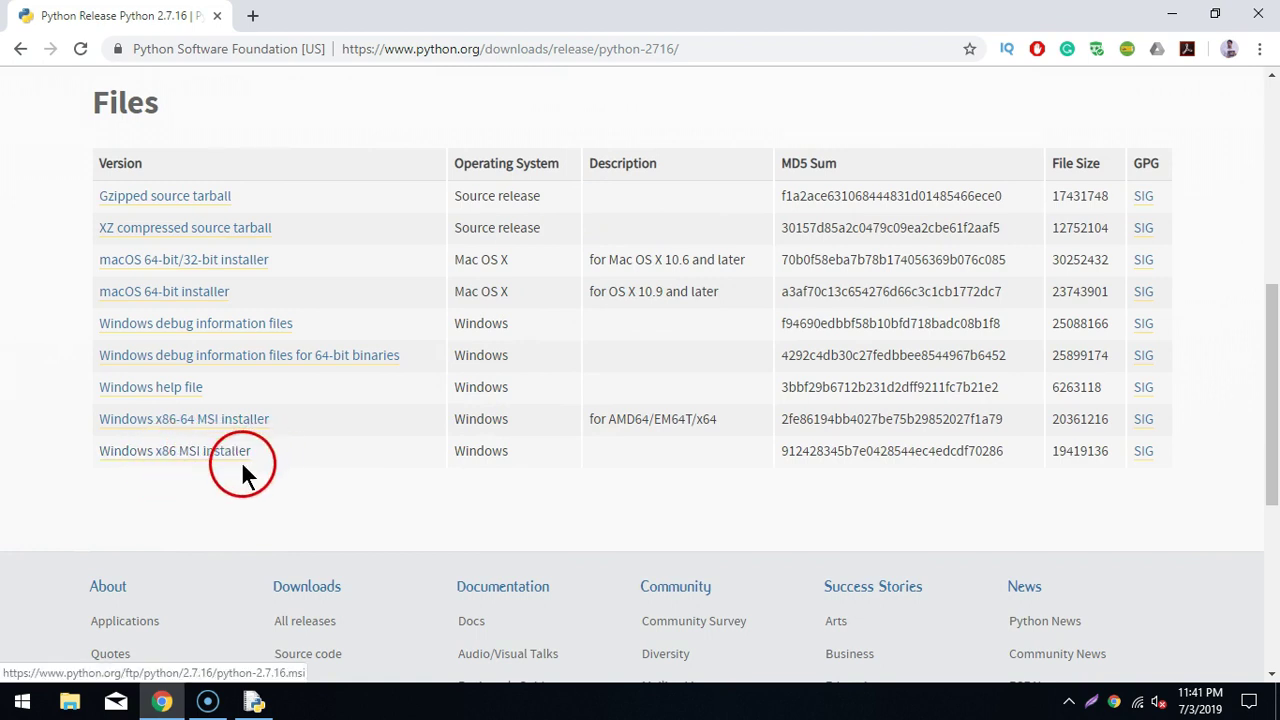
left_click(148, 455)
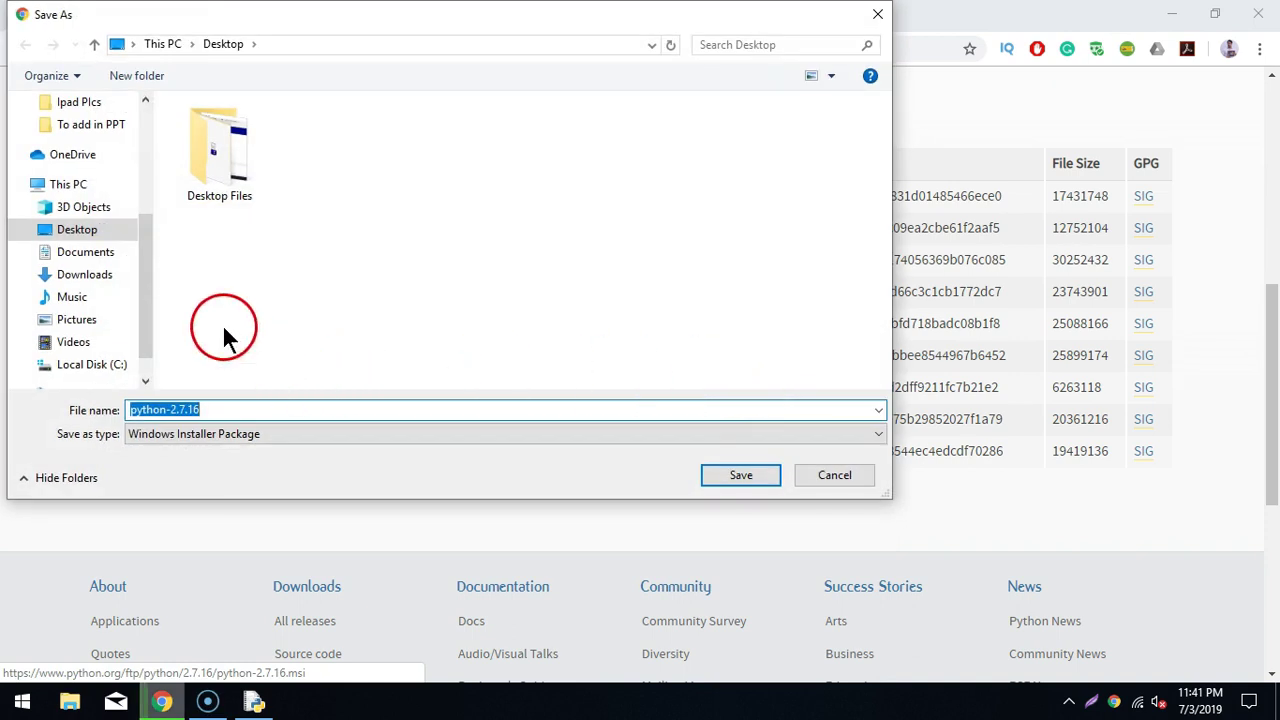
left_click(741, 475)
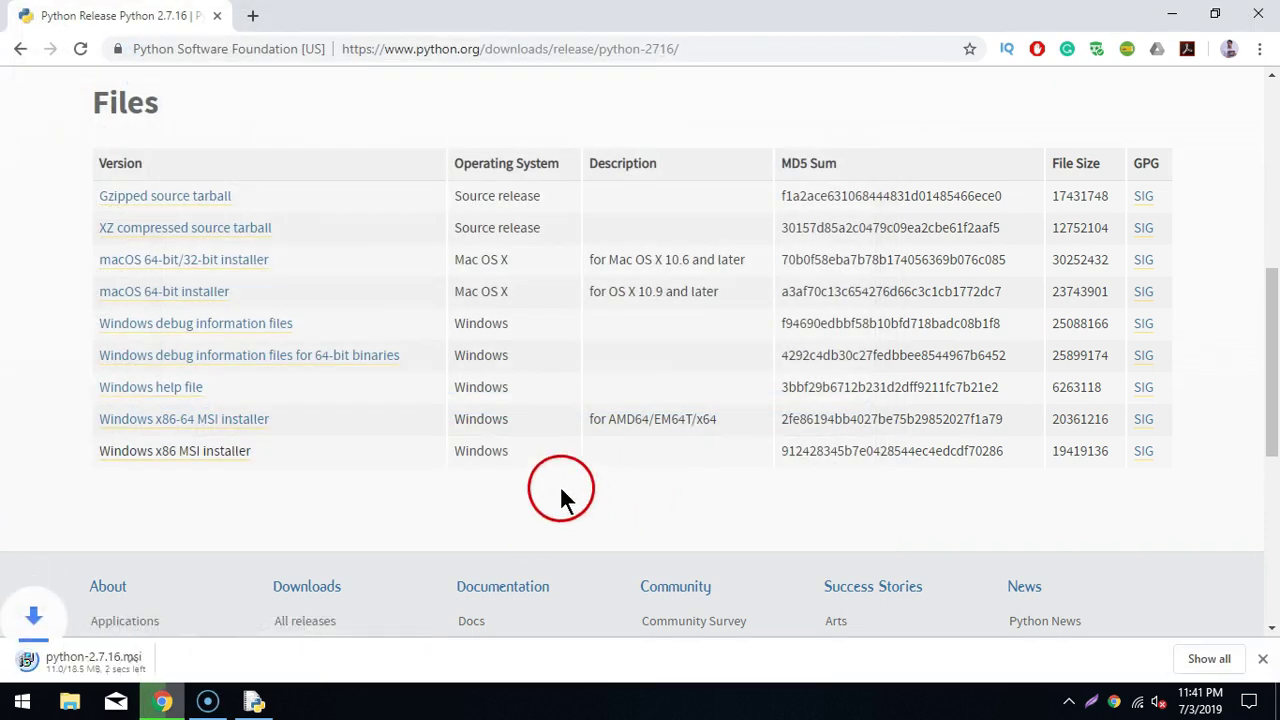
scroll(215, 578, "up", 4)
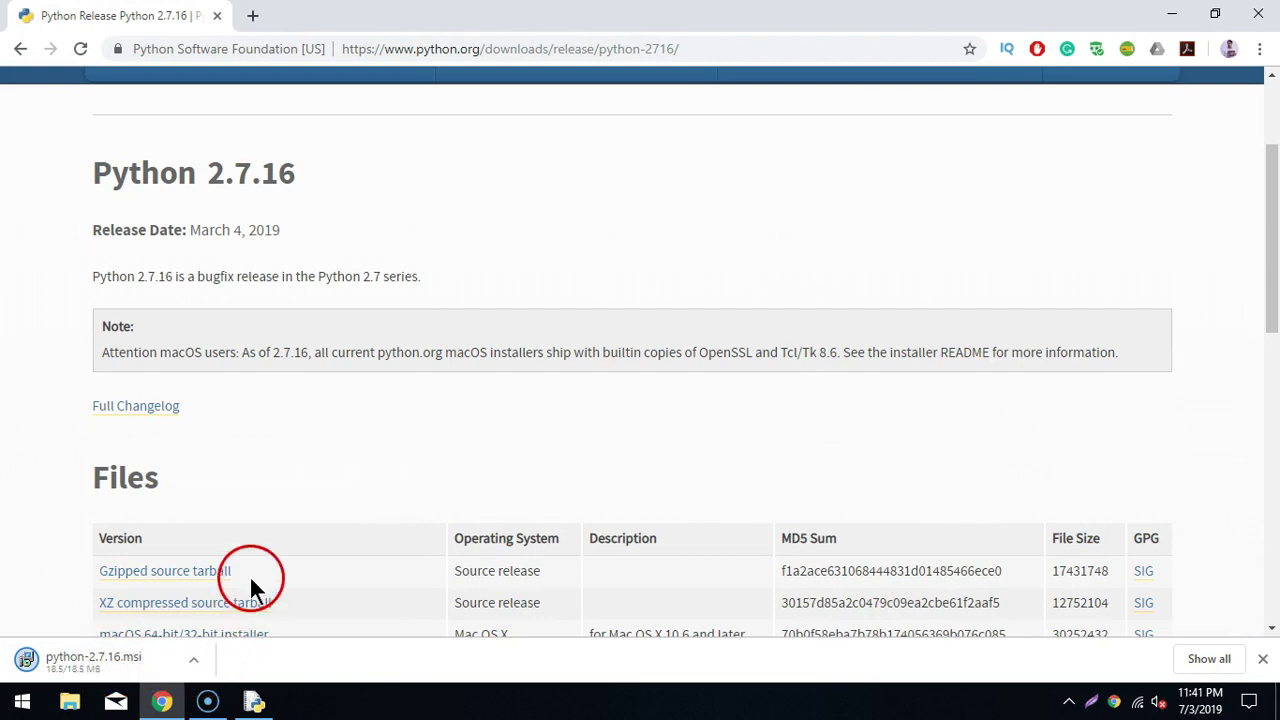
left_click(95, 657)
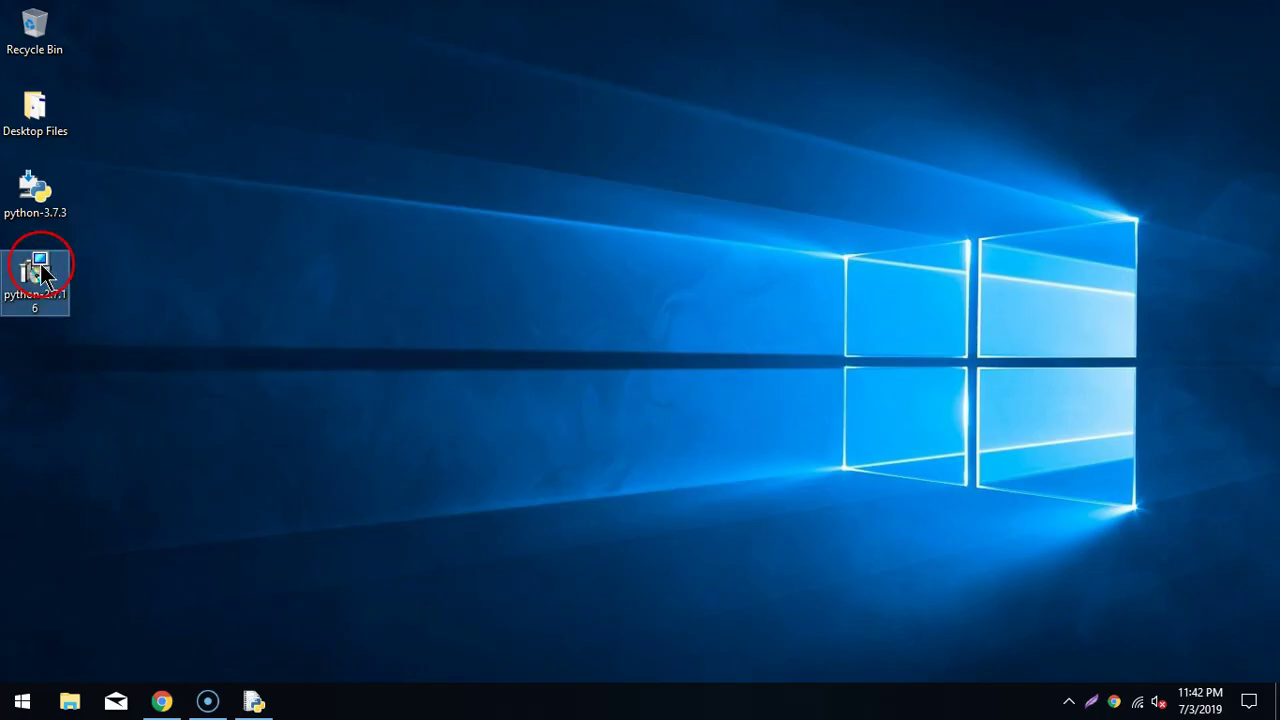
Start python-2.7.16 from the desktop and cancel the duplicate setup window.
double_click(42, 264)
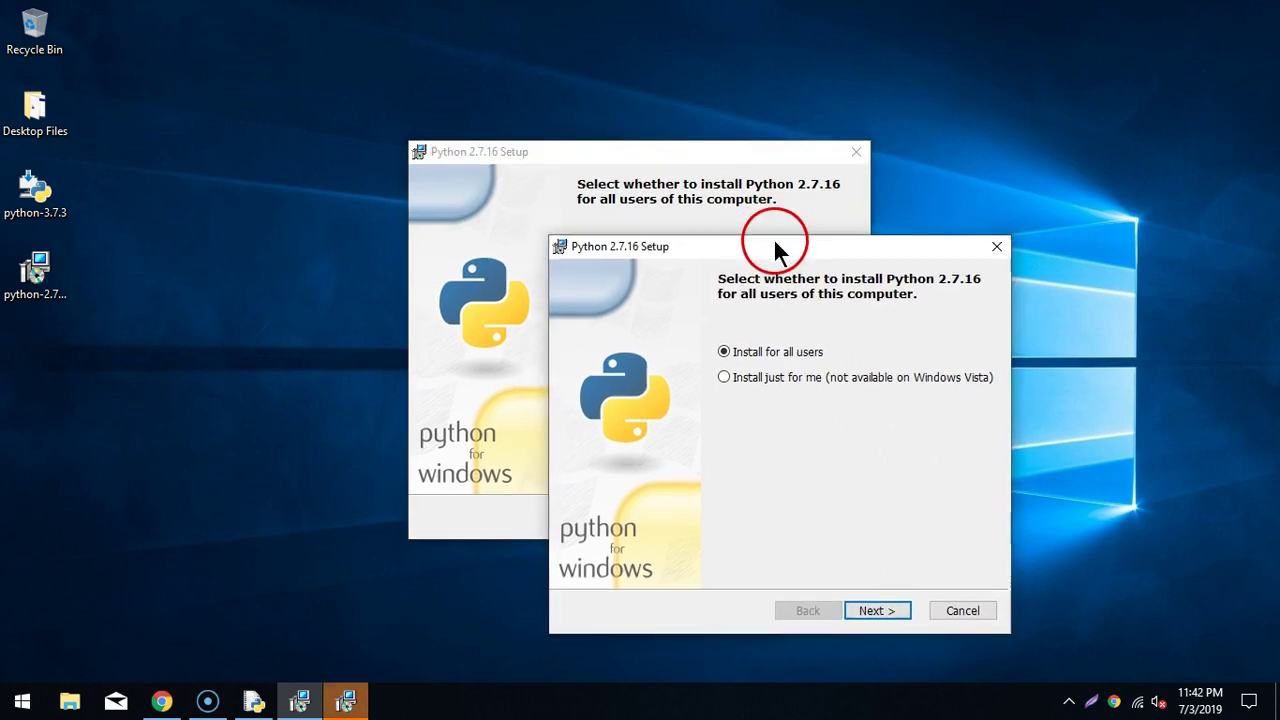
left_click(851, 151)
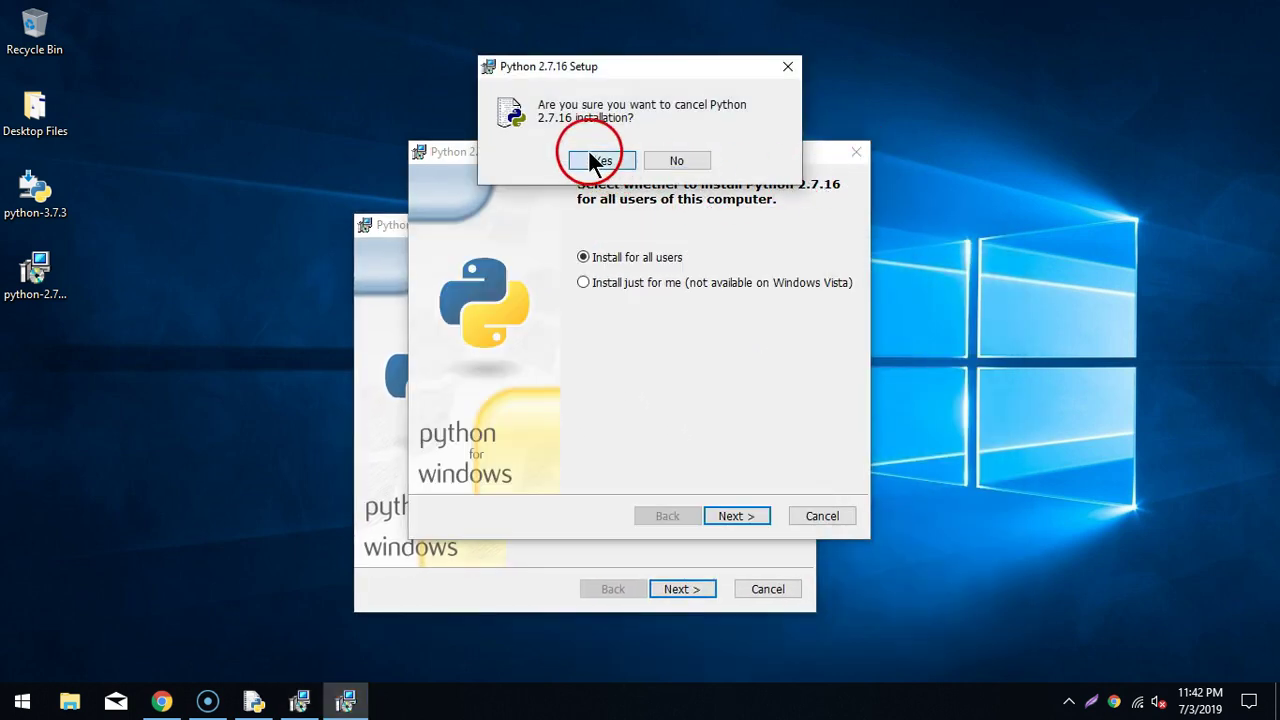
left_click(592, 162)
left_click(856, 151)
left_click_drag(498, 222, 524, 132)
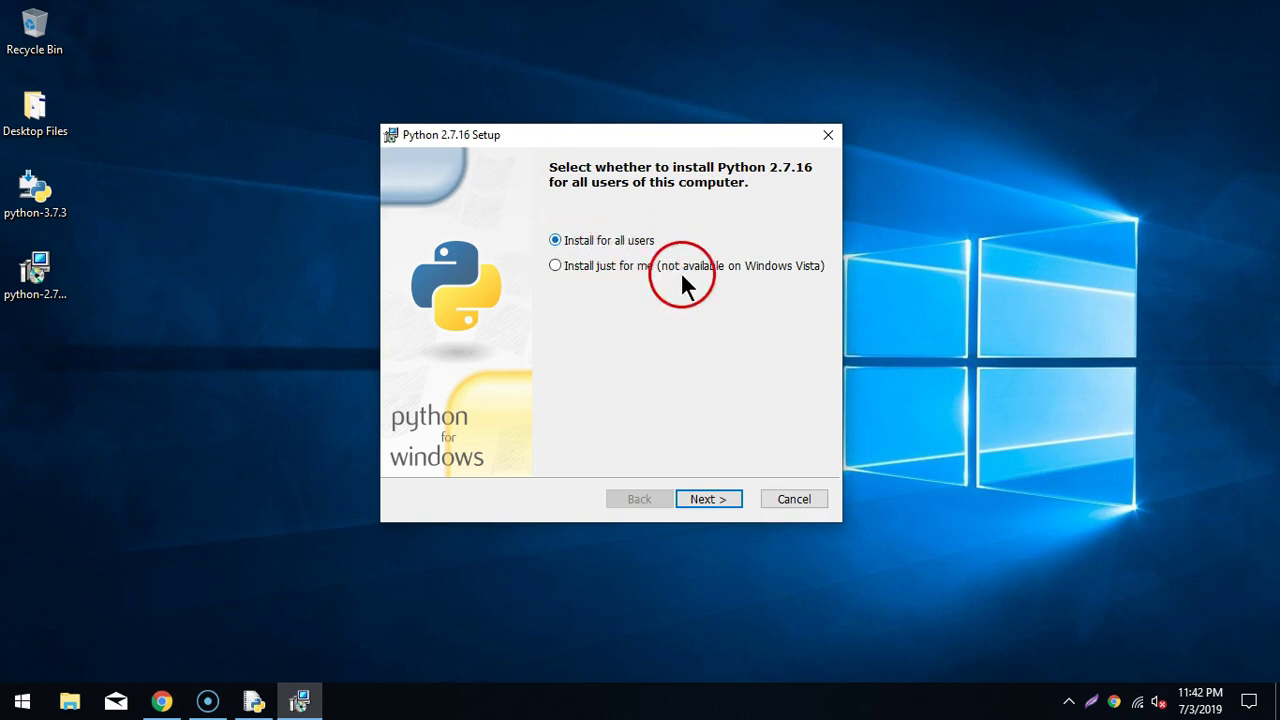
Install Python 2.7.16 for all users into C:\Python27 with default features, then finish.
left_click(697, 503)
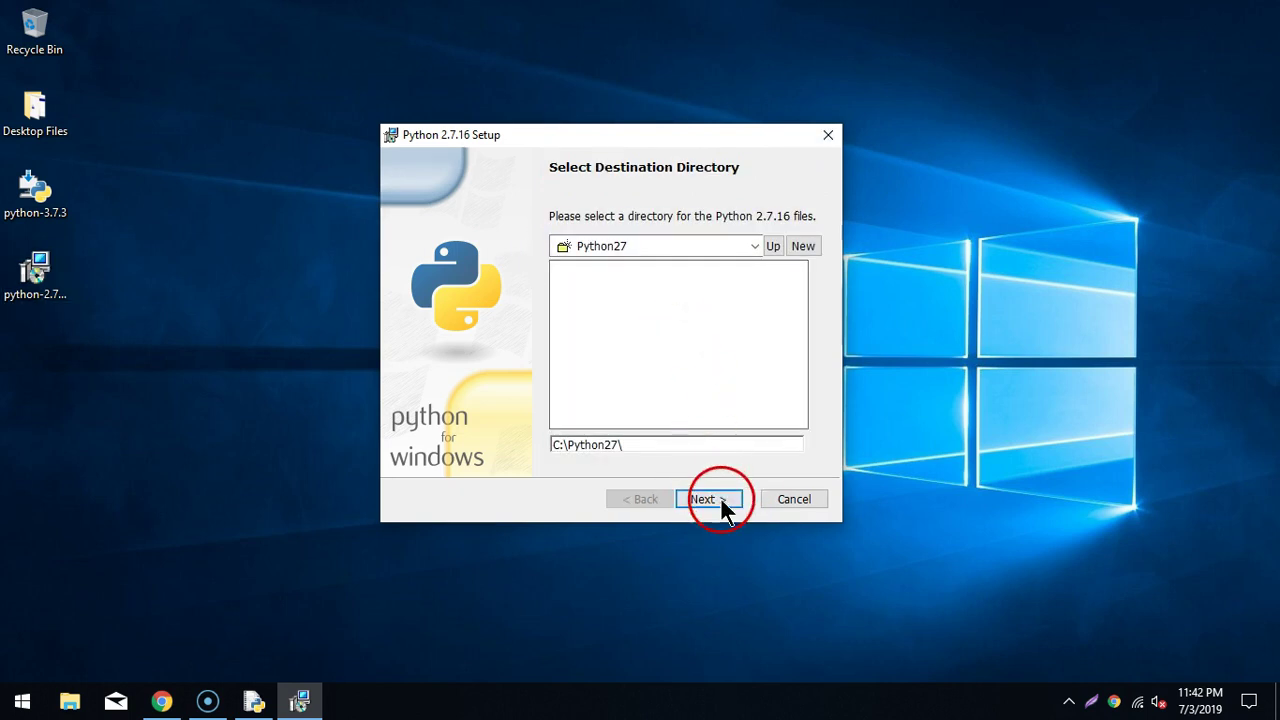
left_click(714, 499)
left_click(738, 494)
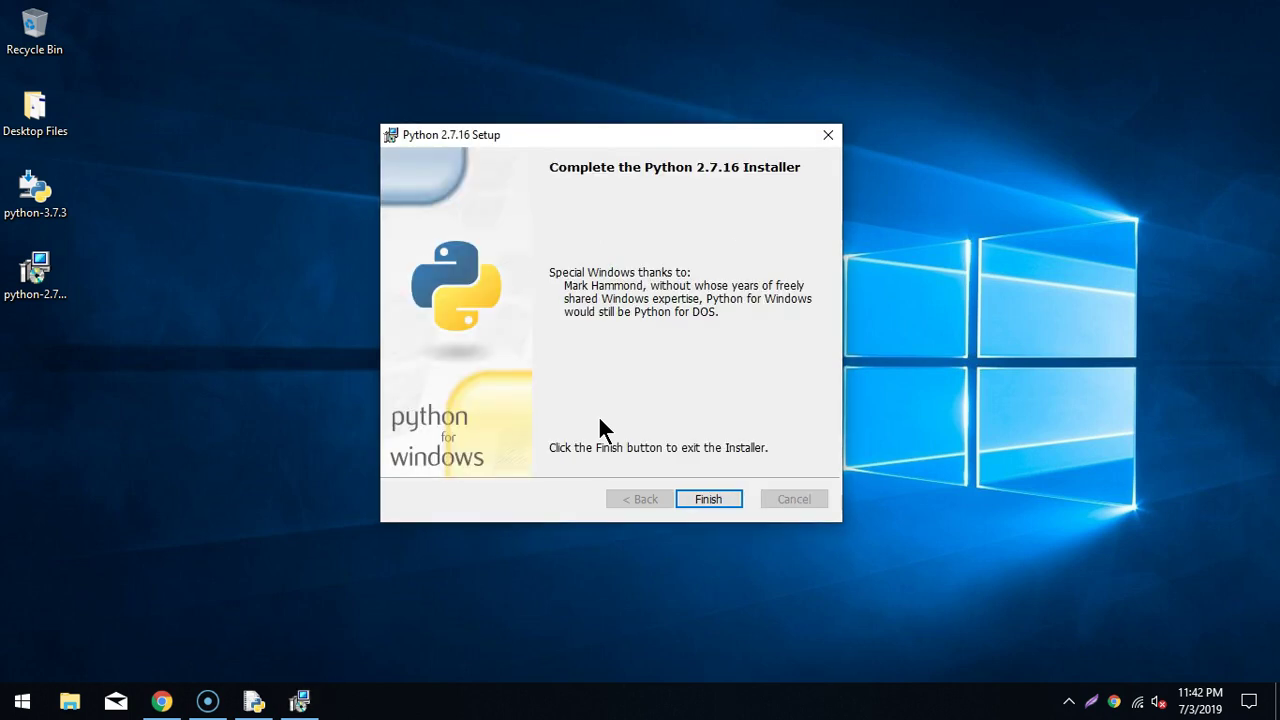
left_click(703, 497)
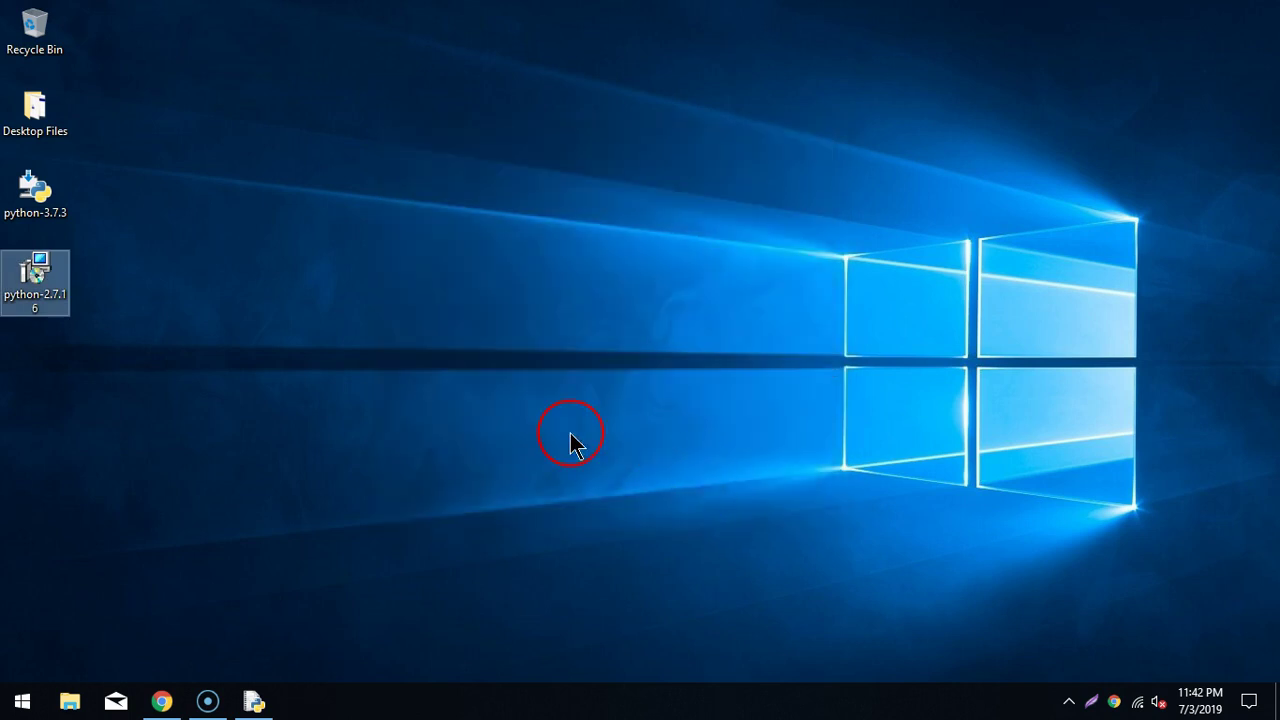
In the Start menu, expand the Python 2.7 group and launch IDLE (Python GUI).
left_click(22, 700)
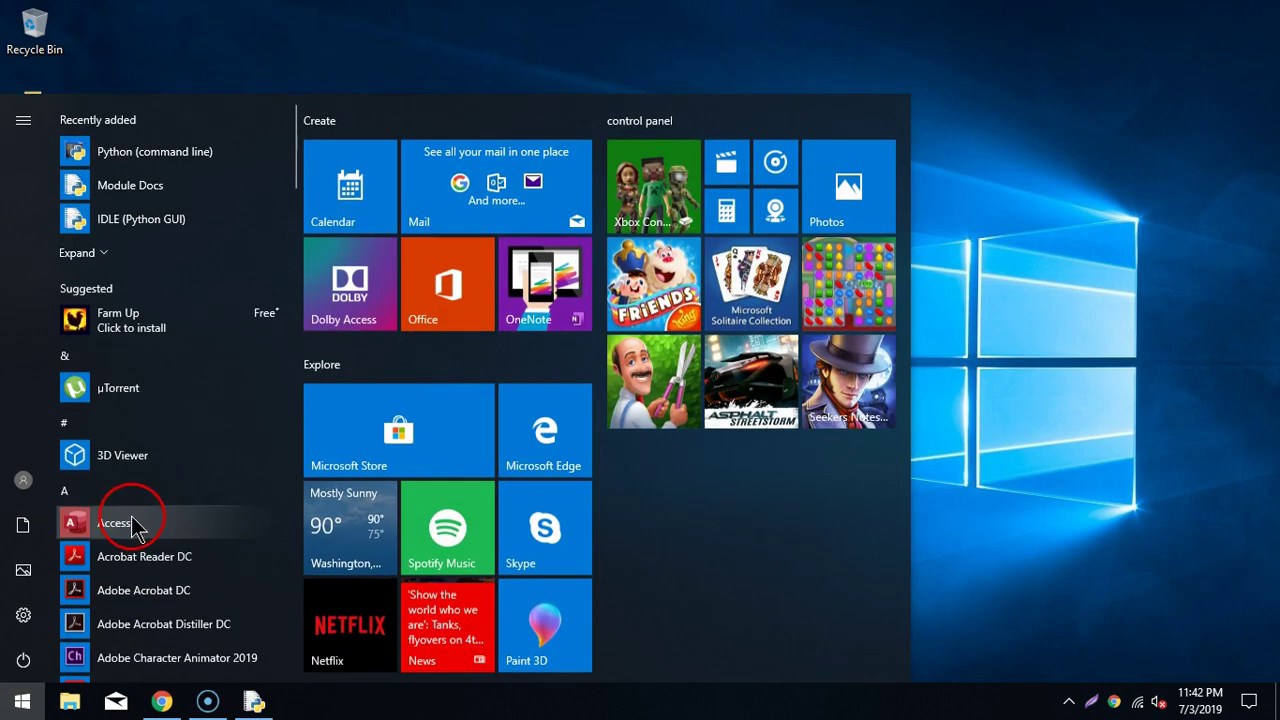
scroll(214, 466, "down", 15)
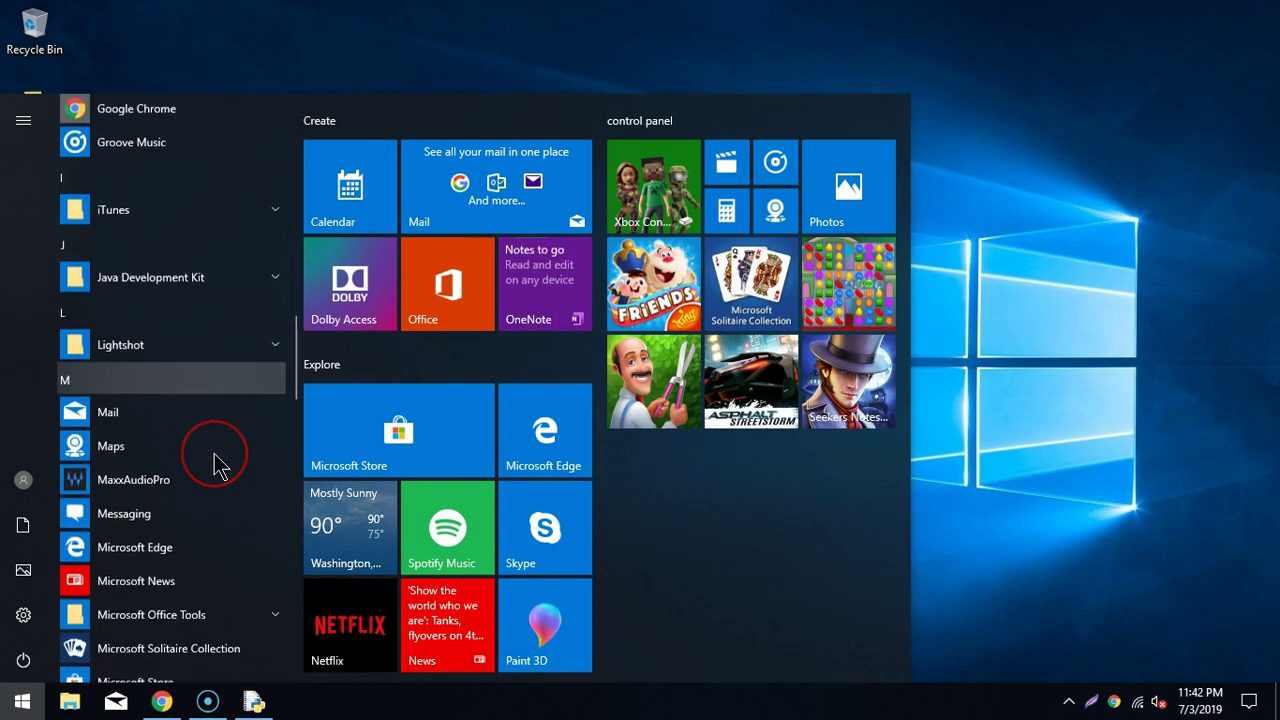
scroll(214, 466, "down", 10)
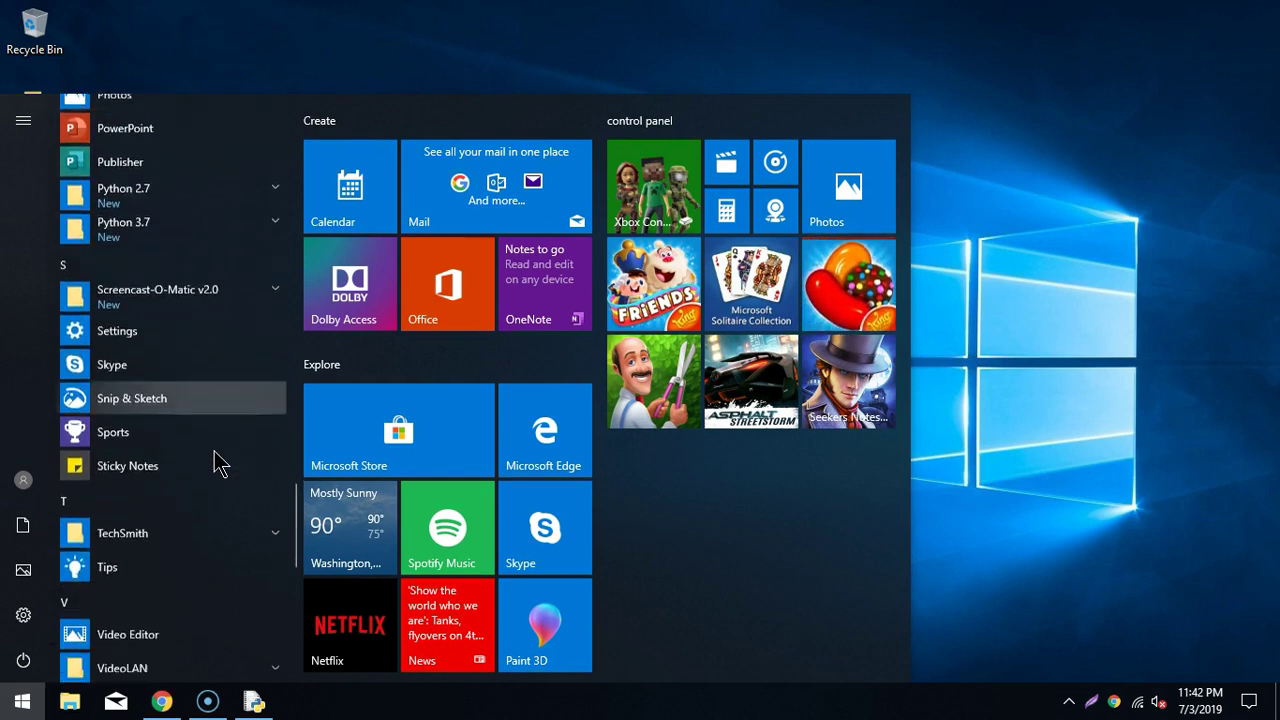
scroll(229, 305, "up", 3)
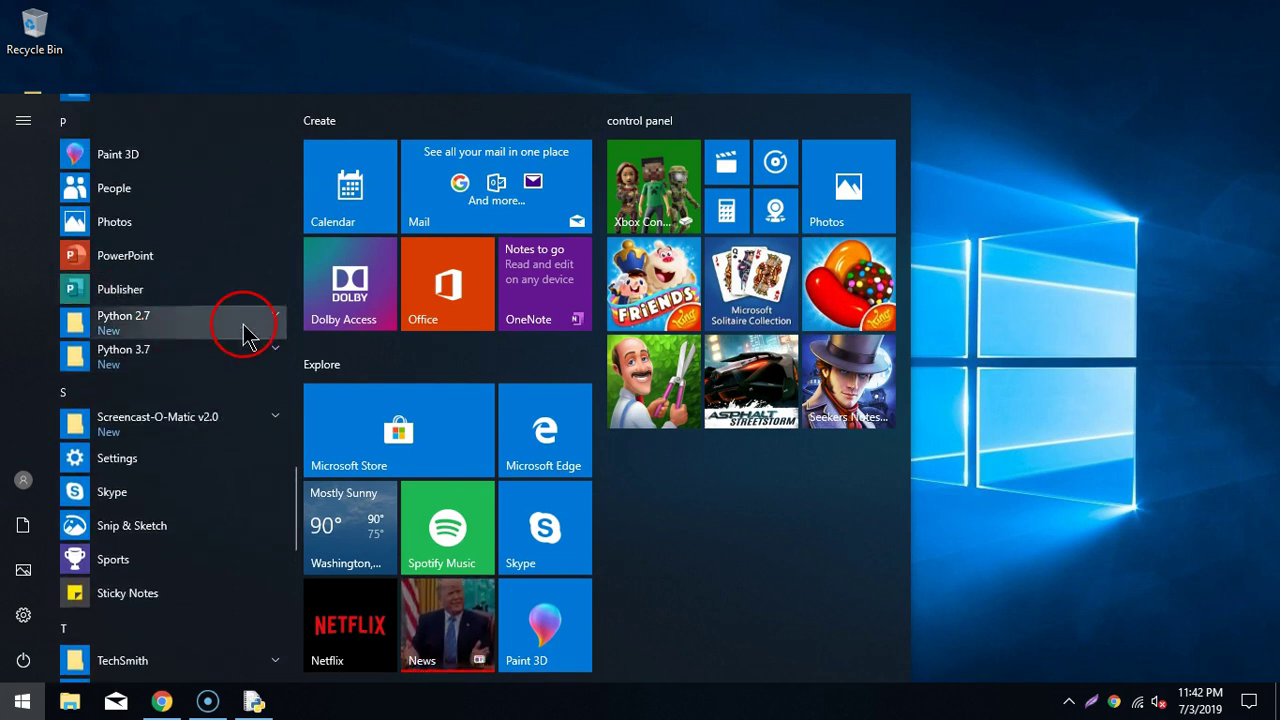
left_click(243, 328)
left_click(248, 528)
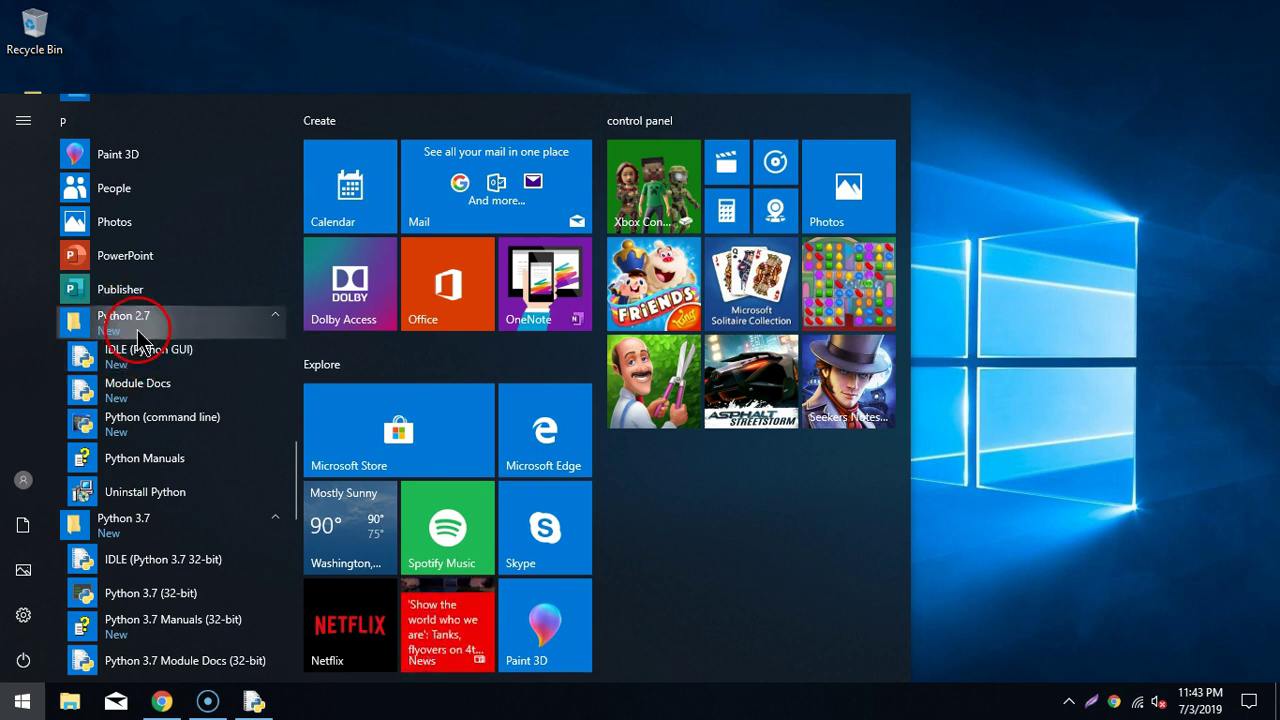
left_click(155, 356)
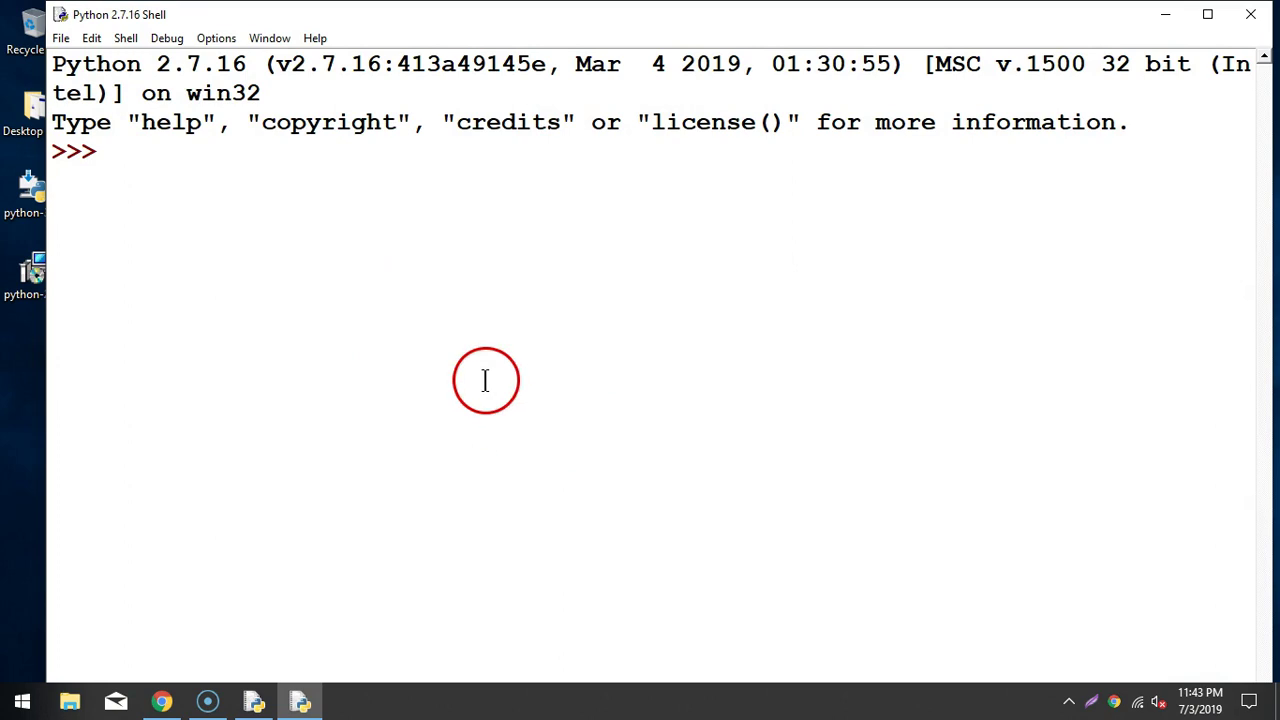
Restore the 3.7.3 shell and tile both shells with 'Show windows side by side'.
left_click(255, 703)
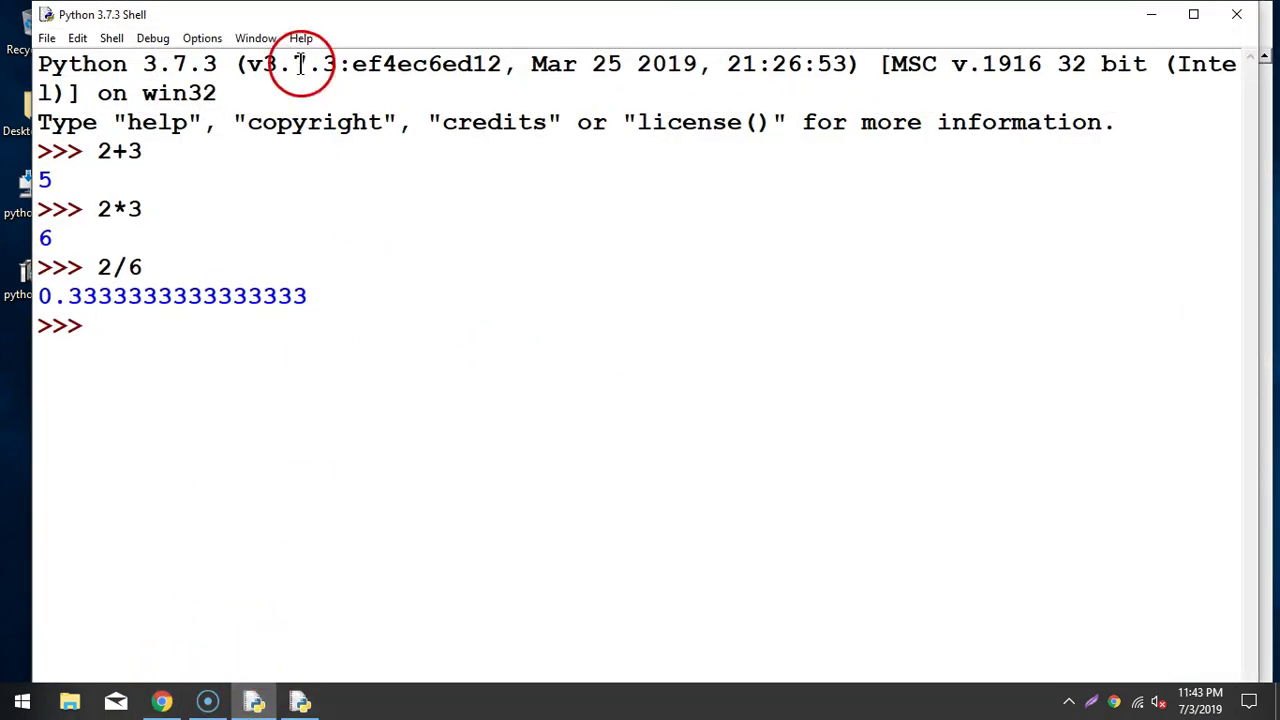
left_click_drag(243, 22, 514, 109)
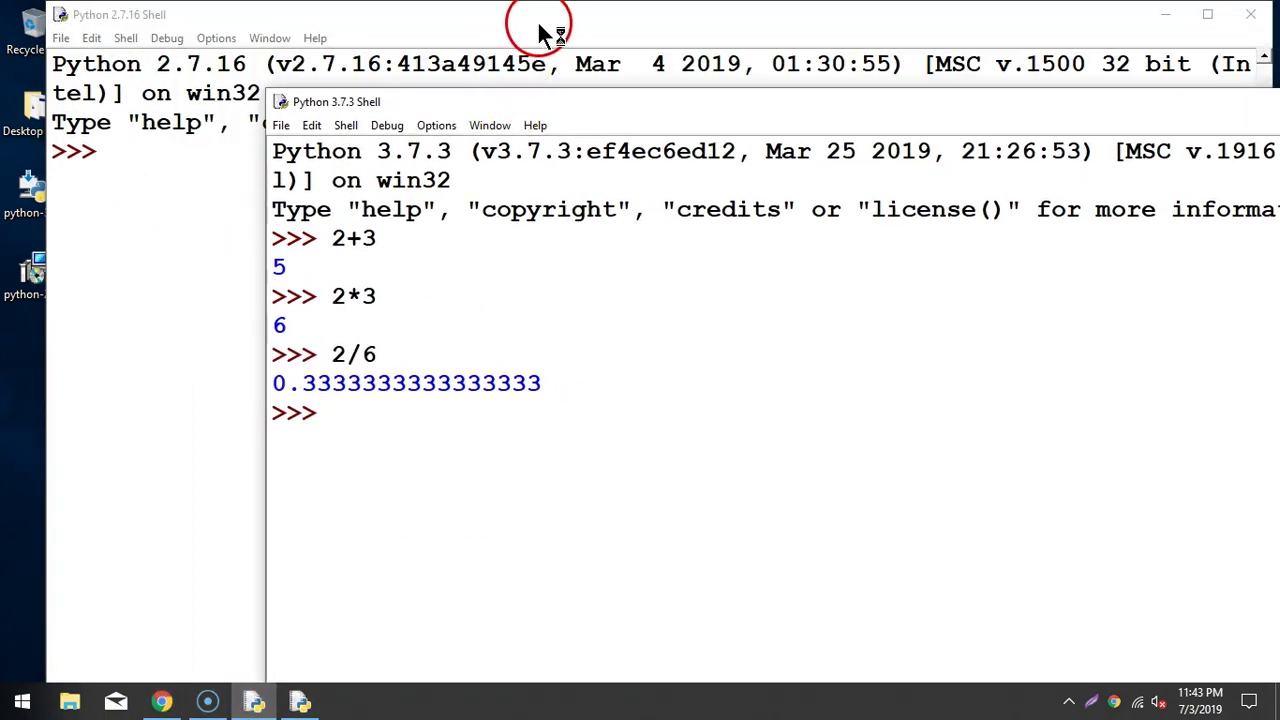
left_click_drag(537, 23, 466, 44)
right_click(537, 708)
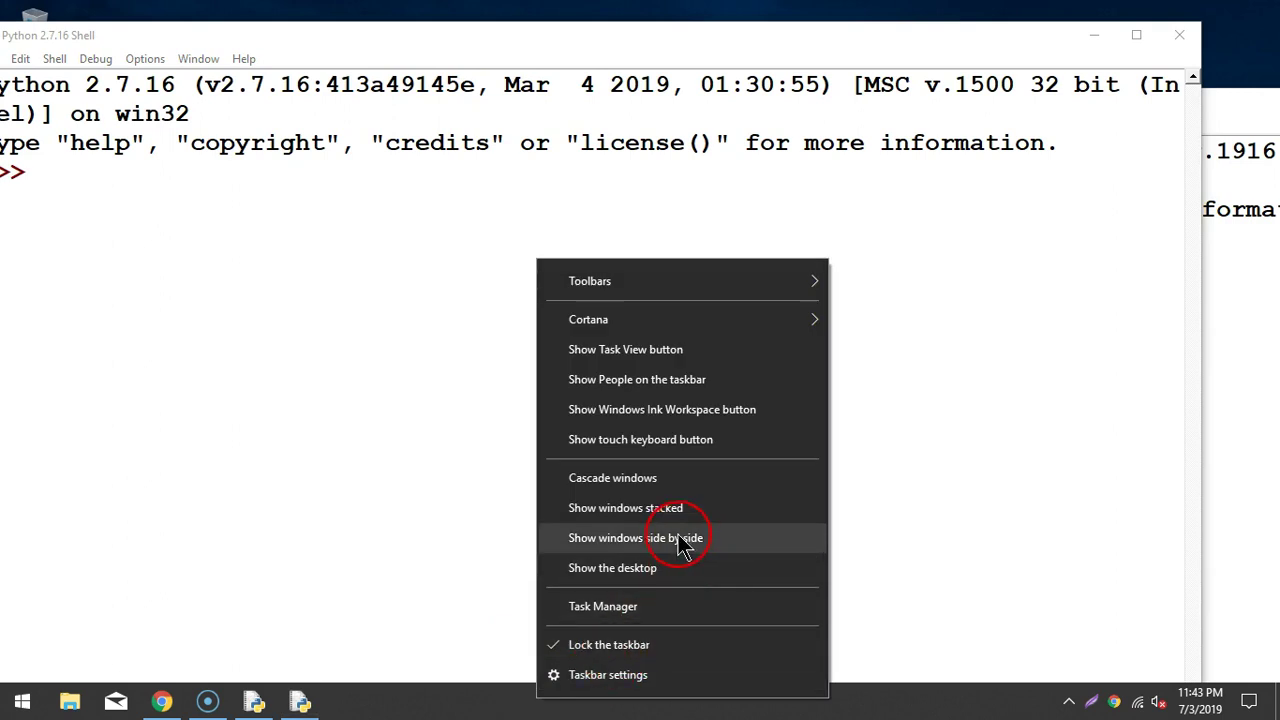
left_click(686, 534)
Adjust the tiled shells, moving 3.7.3 right and keeping 2.7.16 on the left.
left_click_drag(677, 23, 893, 27)
left_click_drag(229, 20, 420, 20)
double_click(420, 20)
left_click(1212, 10)
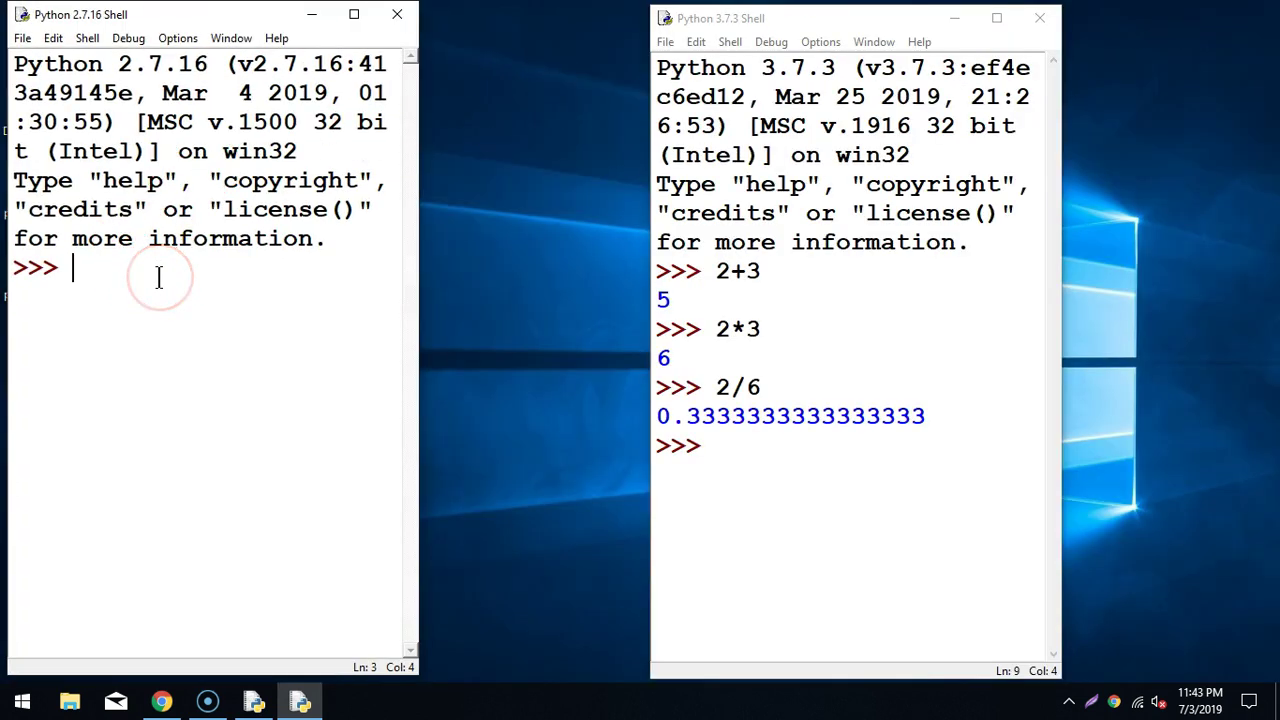
Evaluate 2*3 and 2/6 in the Python 2.7.16 shell.
type("2+3")
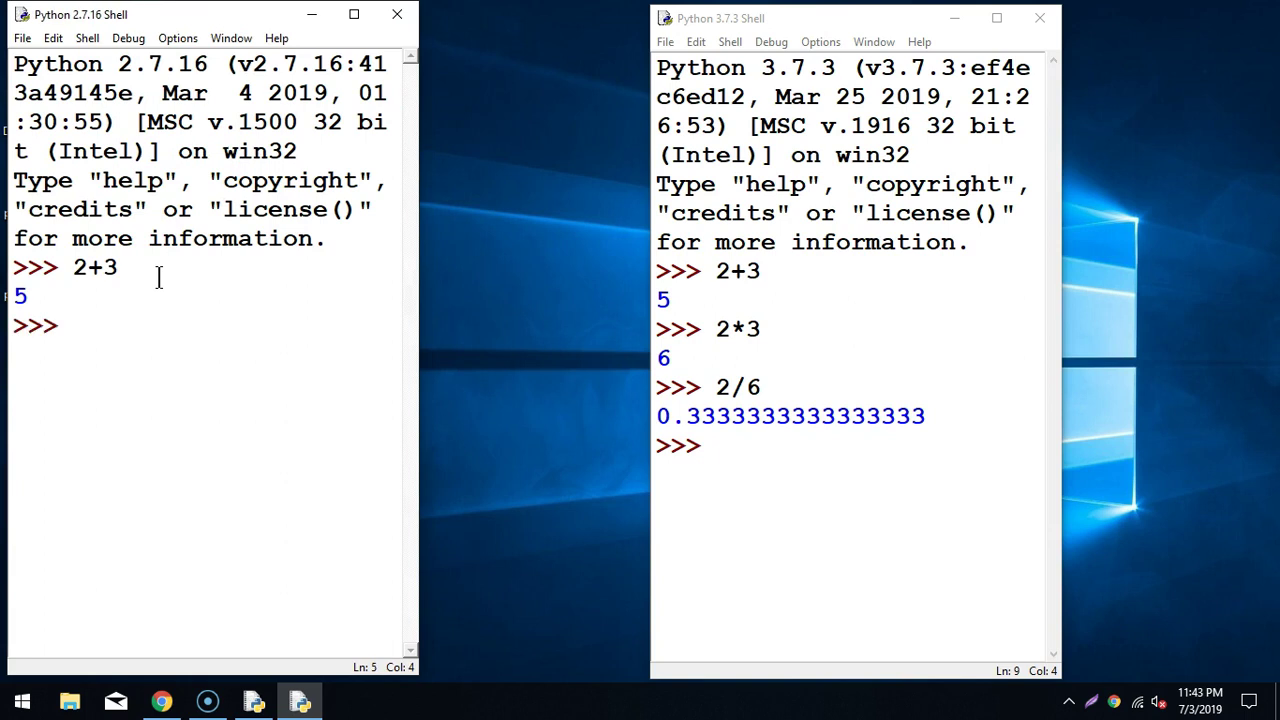
type("2*3")
key("Return")
type("2")
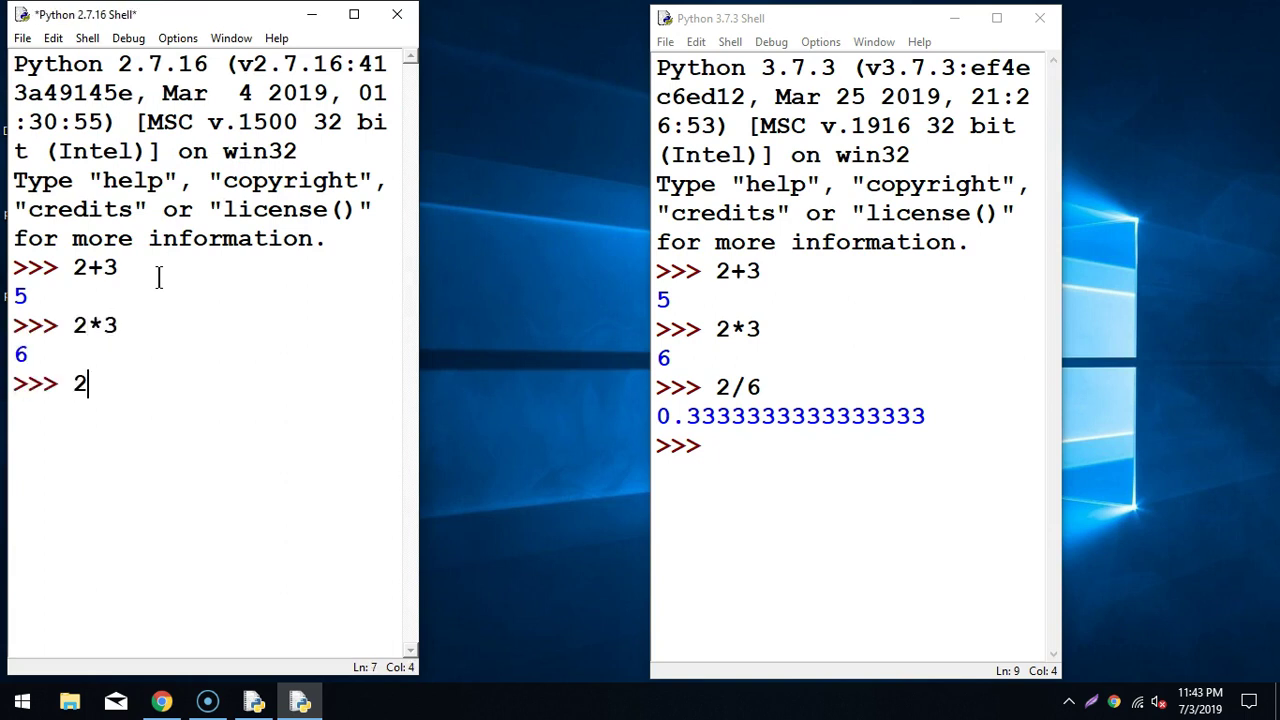
type("/6")
key("Return")
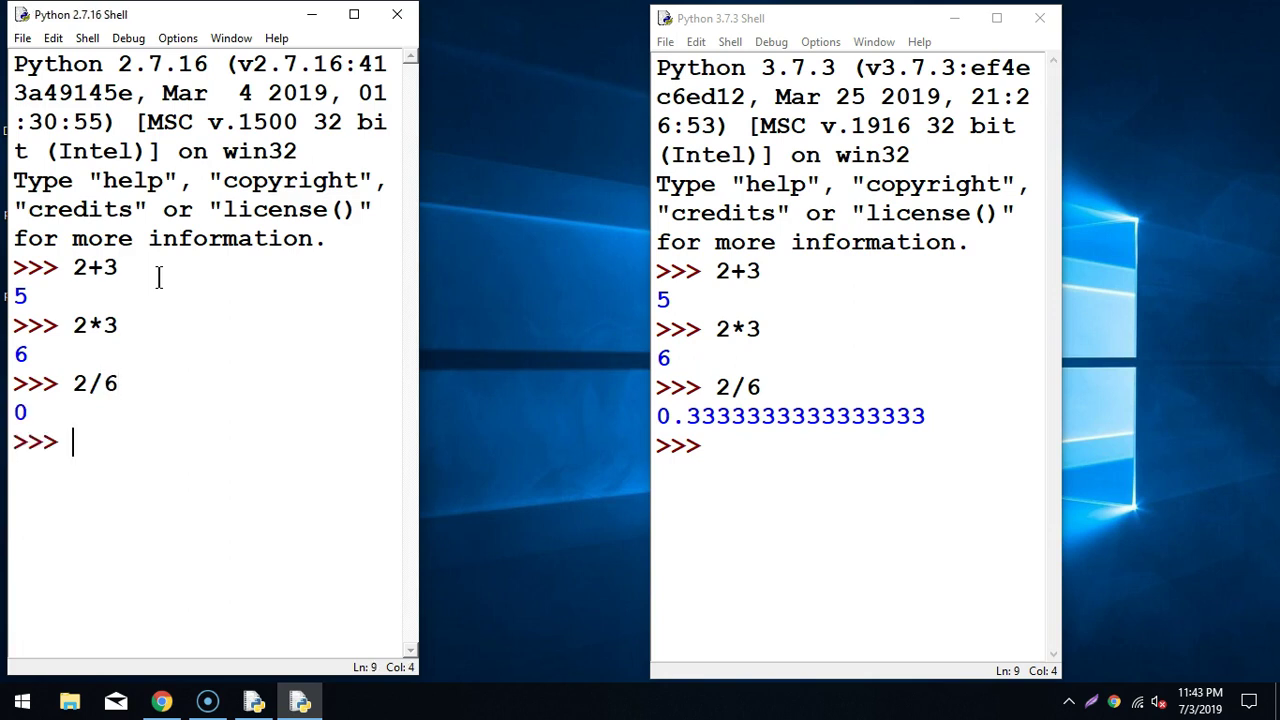
Highlight the 3.7.3 version number and its 2/6 result of 0.3333333333333333.
left_click_drag(762, 67, 850, 67)
left_click(759, 519)
left_click_drag(928, 416, 662, 416)
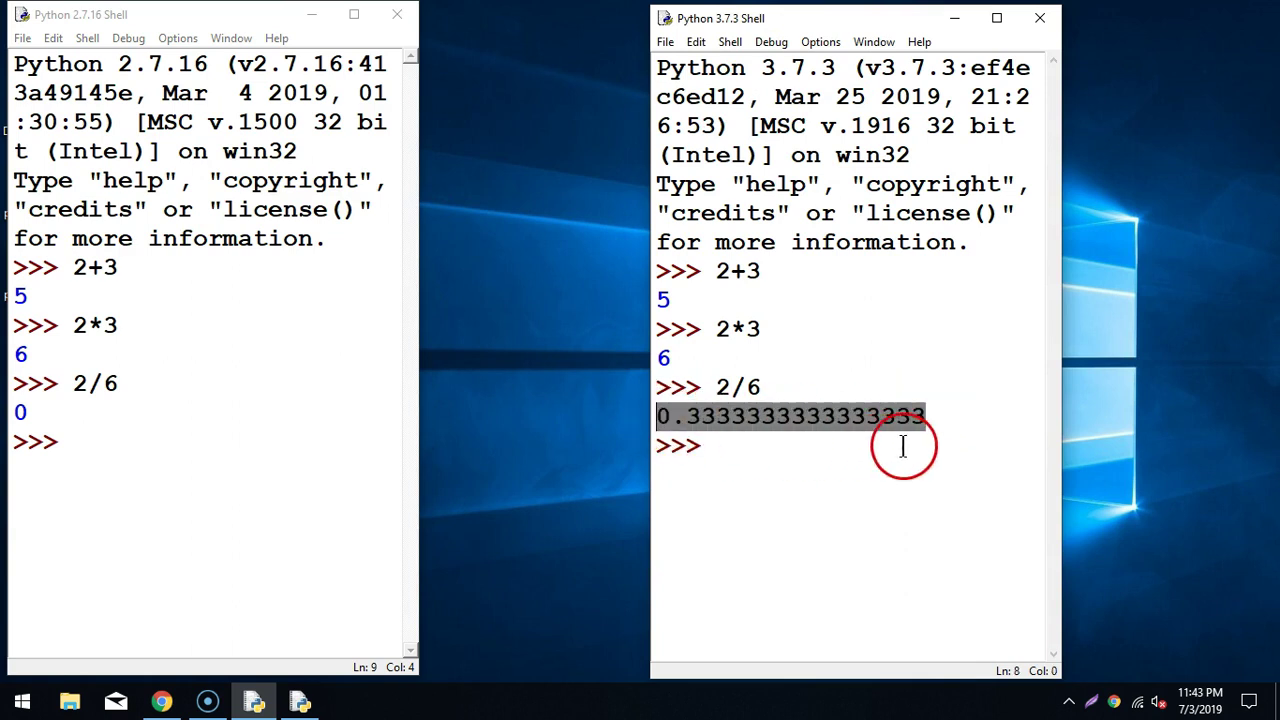
Evaluate 6/4 in the 2.7.16 shell (giving 1) and the 3.7.3 shell (giving 1.5).
left_click(111, 433)
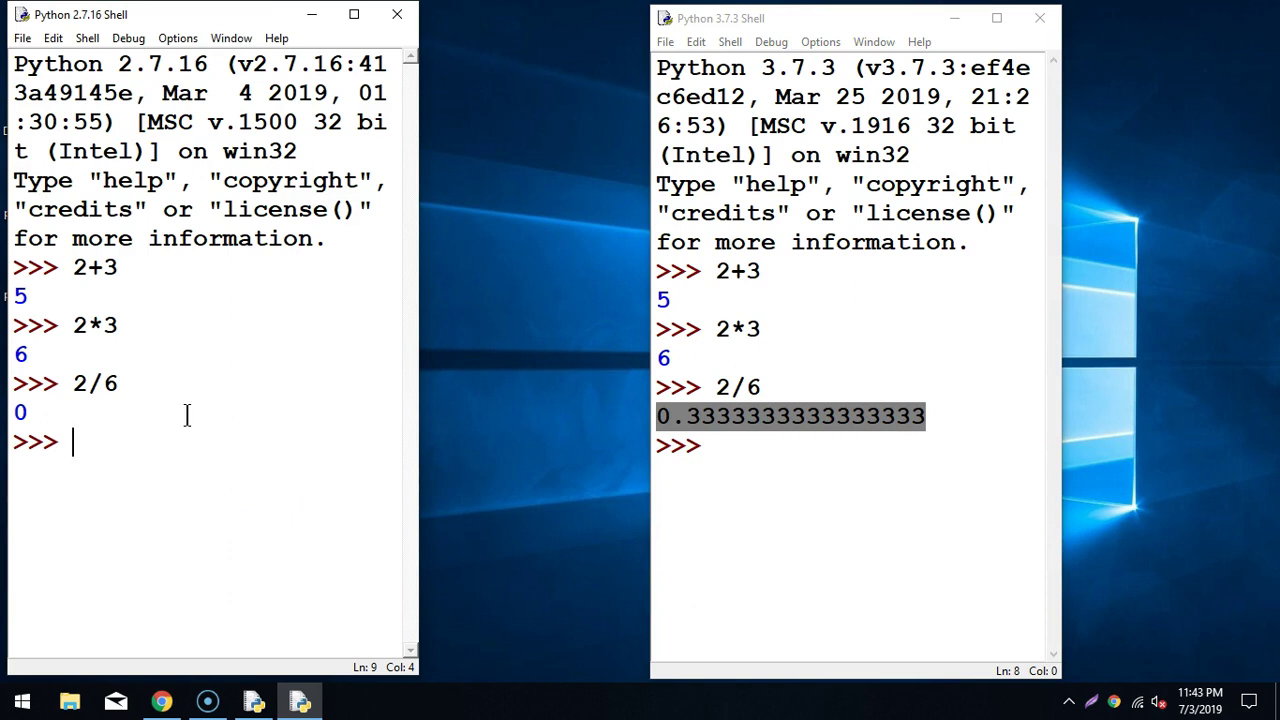
type("6")
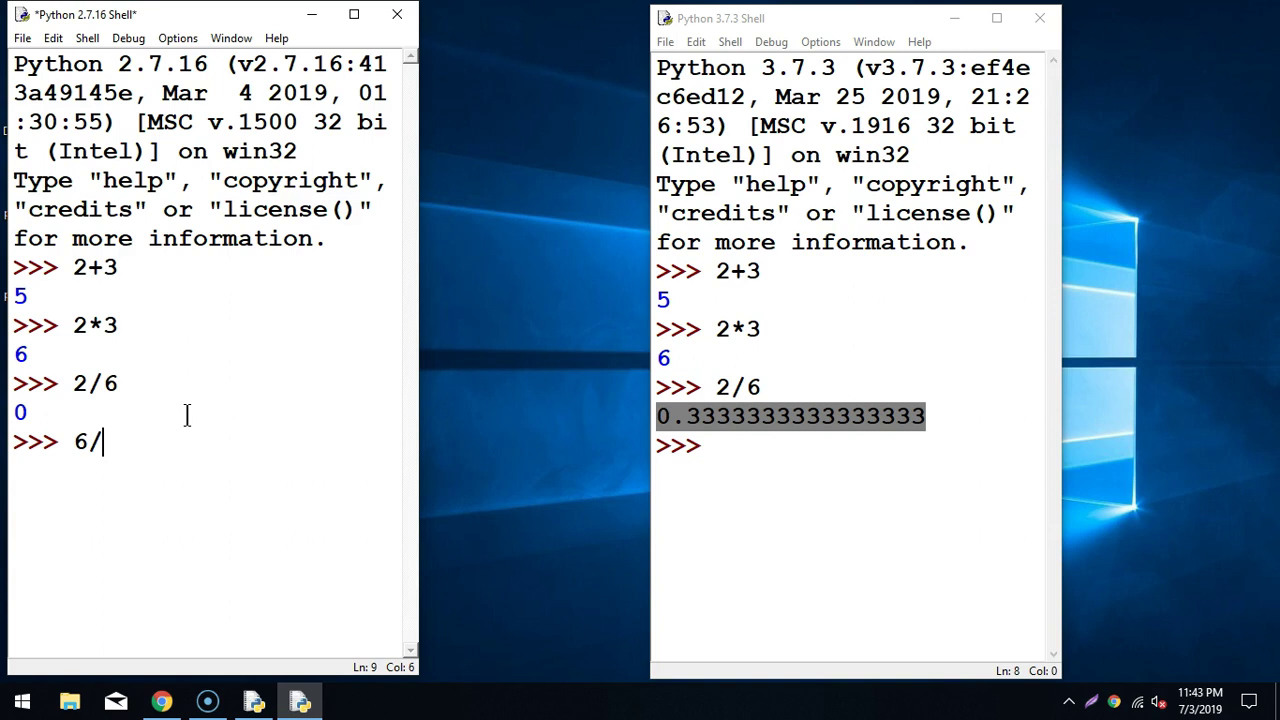
type("/4")
key("Return")
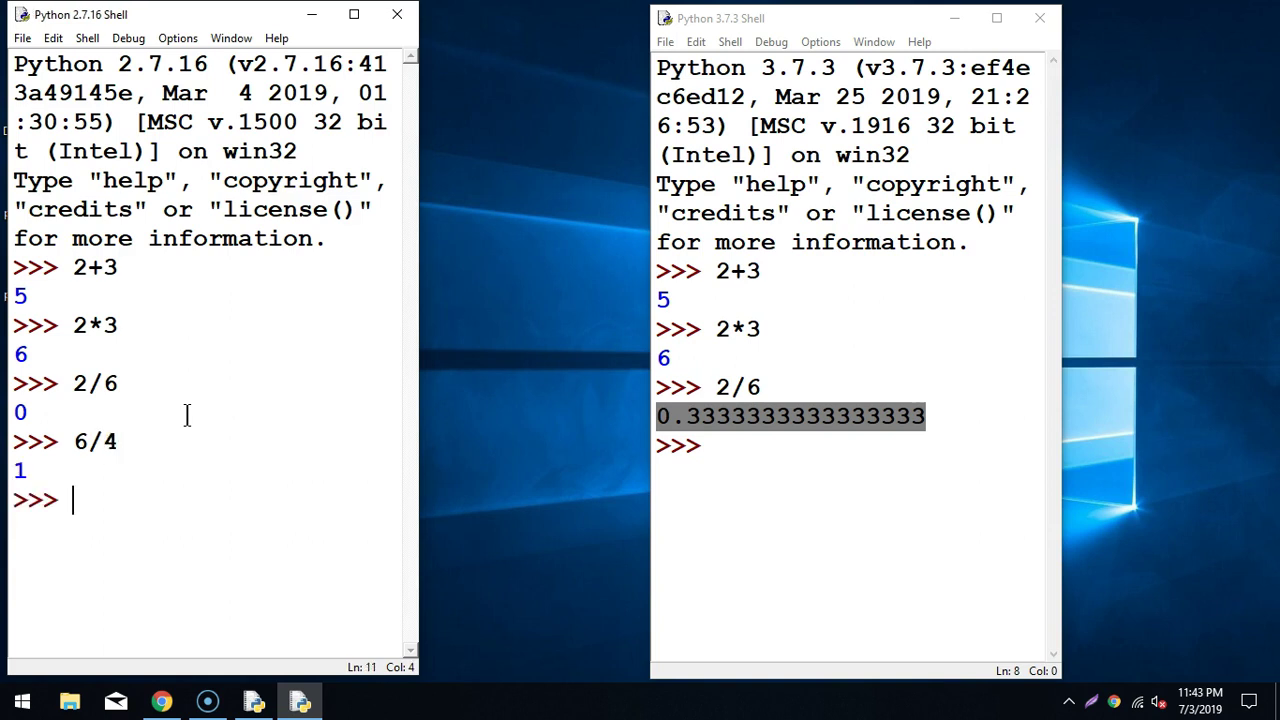
left_click(808, 462)
type("6/4")
key("Return")
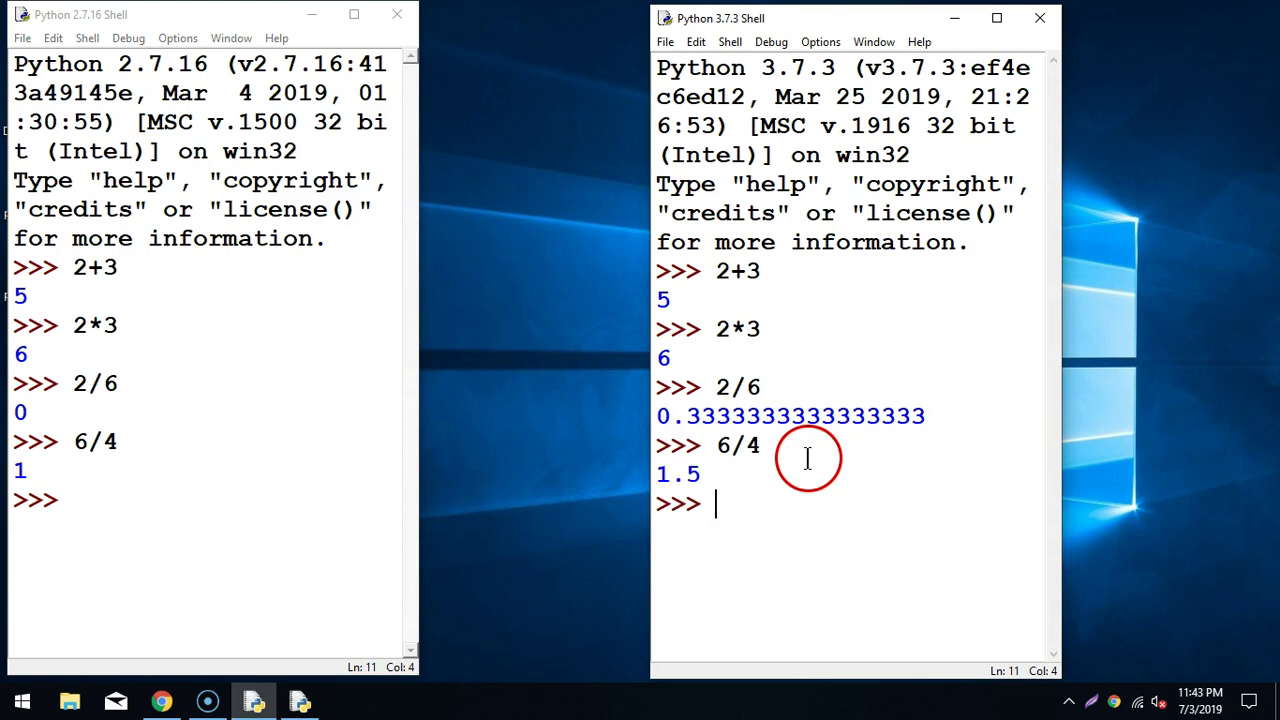